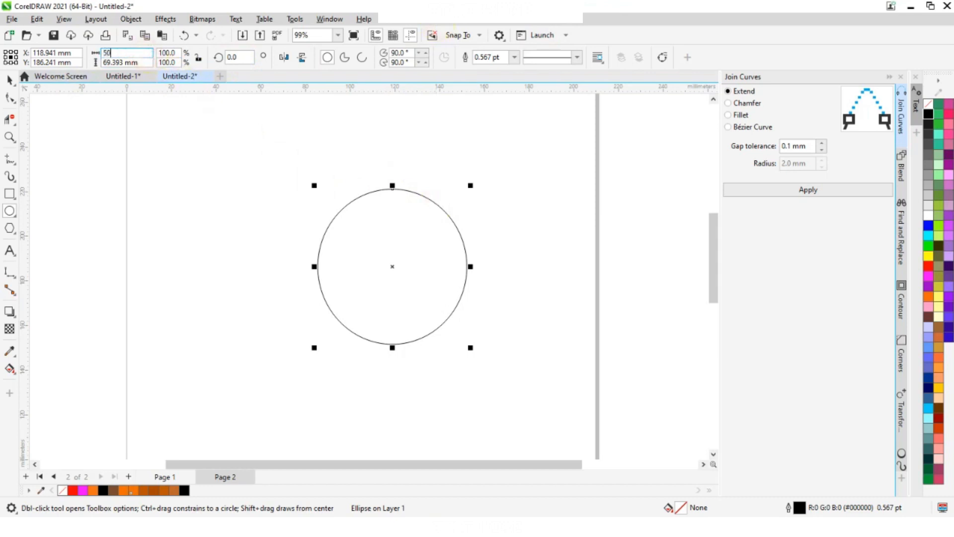
- Resize the circle to 50 by 50 mm and place a level copy beside it, overlapping by half its width
{"action": "key", "text": "Return"}
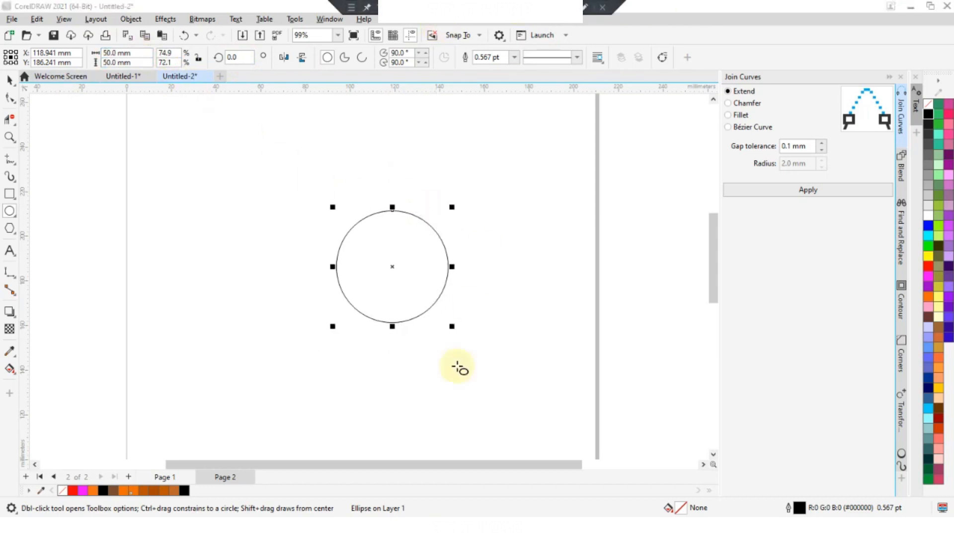
{"action": "left_click", "coordinate": [6, 81]}
{"action": "left_click", "coordinate": [153, 205]}
{"action": "left_click_drag", "start_coordinate": [393, 267], "coordinate": [325, 252]}
- Delete the outer arc of each circle with Virtual Segment Delete, keeping only the overlapping leaf outline
{"action": "scroll", "coordinate": [294, 202], "scroll_direction": "up", "scroll_amount": 2}
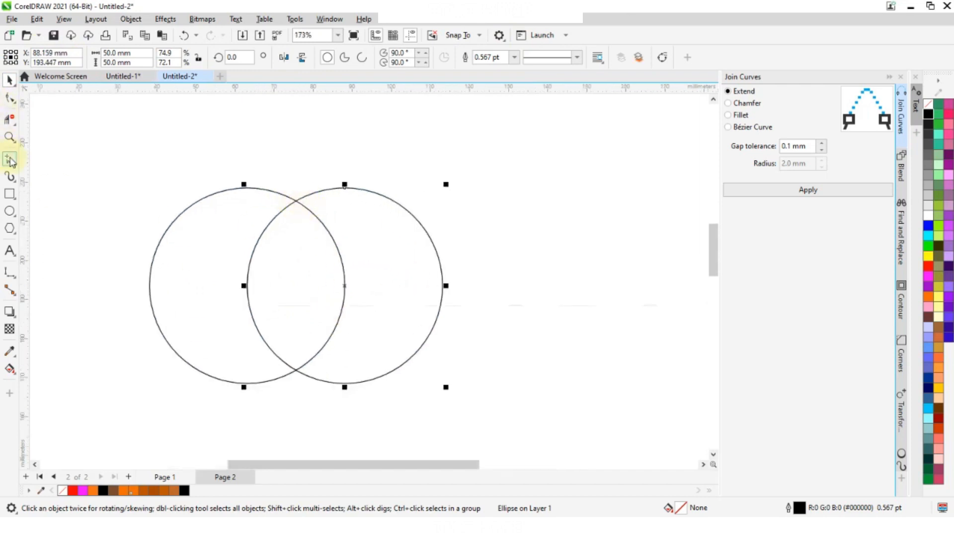
{"action": "left_click", "coordinate": [11, 120]}
{"action": "left_click_drag", "start_coordinate": [193, 251], "coordinate": [133, 225]}
{"action": "left_click_drag", "start_coordinate": [366, 230], "coordinate": [490, 223]}
- Join the two remaining arcs into one closed leaf curve using Extend with a 0.1 mm gap tolerance
{"action": "left_click", "coordinate": [6, 81]}
{"action": "left_click_drag", "start_coordinate": [182, 433], "coordinate": [404, 149]}
{"action": "left_click", "coordinate": [843, 190]}
{"action": "left_click", "coordinate": [545, 262]}
- Create two smaller nested copies of the leaf, about 19.8 mm and 17.4 mm wide, sharing its bottom tip
{"action": "scroll", "coordinate": [318, 251], "scroll_direction": "down", "scroll_amount": 2}
{"action": "scroll", "coordinate": [348, 248], "scroll_direction": "up", "scroll_amount": 2}
{"action": "left_click", "coordinate": [387, 247]}
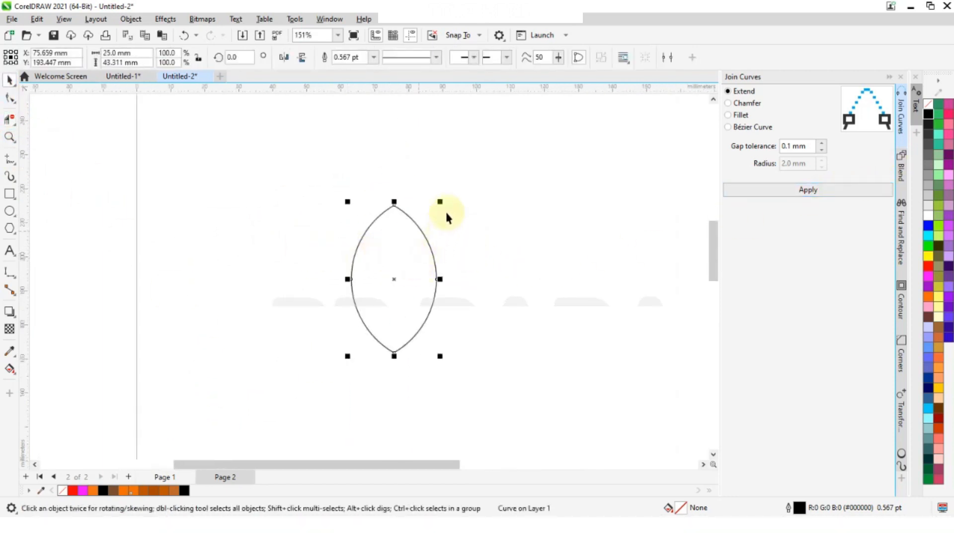
{"action": "left_click_drag", "start_coordinate": [441, 203], "coordinate": [431, 243]}
{"action": "scroll", "coordinate": [396, 258], "scroll_direction": "up", "scroll_amount": 2}
{"action": "scroll", "coordinate": [307, 215], "scroll_direction": "down", "scroll_amount": 2}
{"action": "left_click_drag", "start_coordinate": [241, 119], "coordinate": [497, 398]}
{"action": "scroll", "coordinate": [396, 258], "scroll_direction": "up", "scroll_amount": 1}
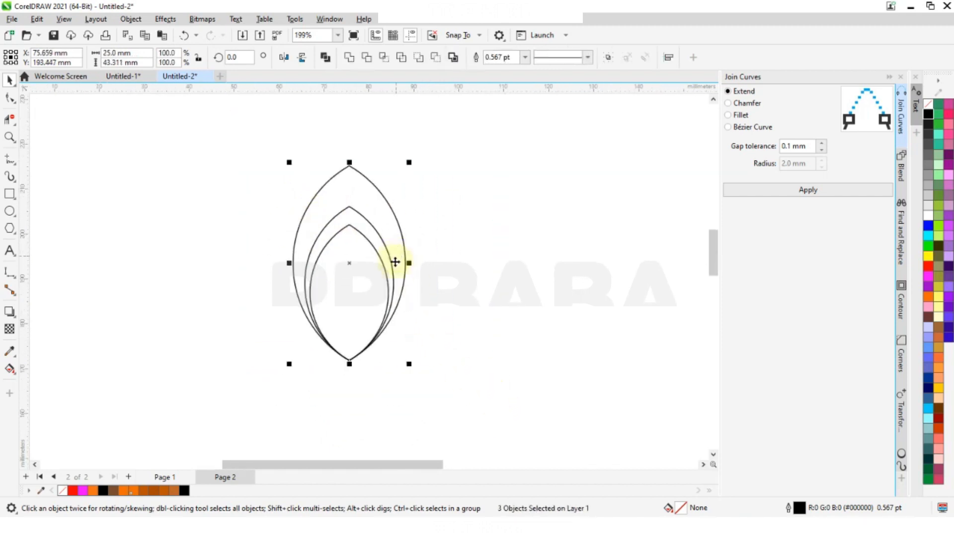
- Scale the innermost leaf down slightly, keeping its bottom tip on the shared point
{"action": "scroll", "coordinate": [355, 234], "scroll_direction": "up", "scroll_amount": 1}
{"action": "left_click", "coordinate": [516, 230]}
{"action": "left_click", "coordinate": [374, 240]}
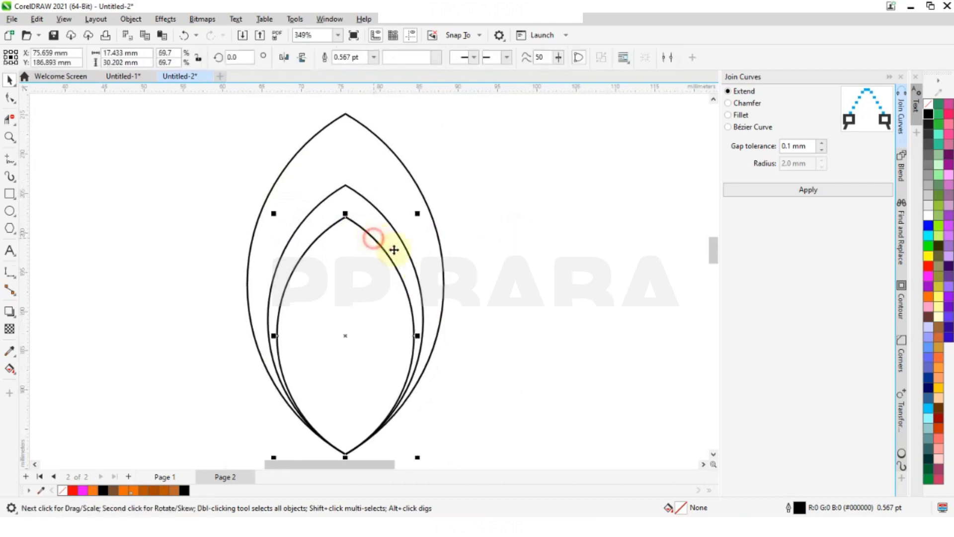
{"action": "left_click", "coordinate": [419, 214]}
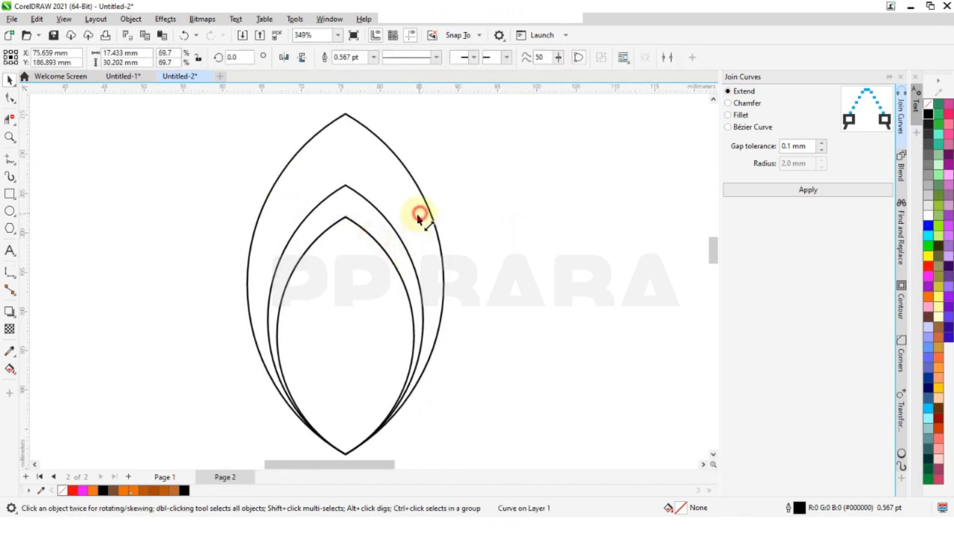
{"action": "left_click", "coordinate": [515, 228]}
{"action": "scroll", "coordinate": [409, 224], "scroll_direction": "down", "scroll_amount": 2}
{"action": "left_click_drag", "start_coordinate": [228, 416], "coordinate": [490, 164]}
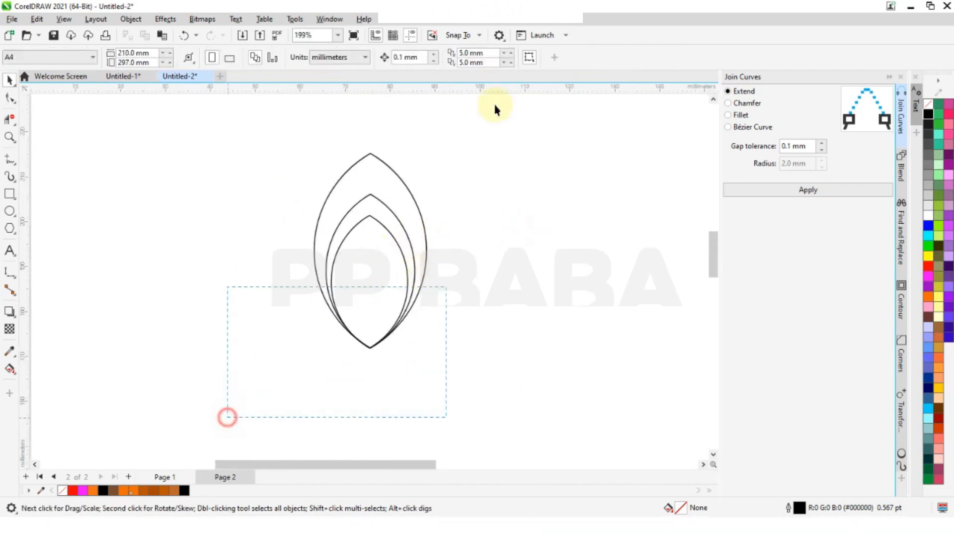
{"action": "left_click", "coordinate": [208, 280]}
{"action": "scroll", "coordinate": [348, 260], "scroll_direction": "up", "scroll_amount": 2}
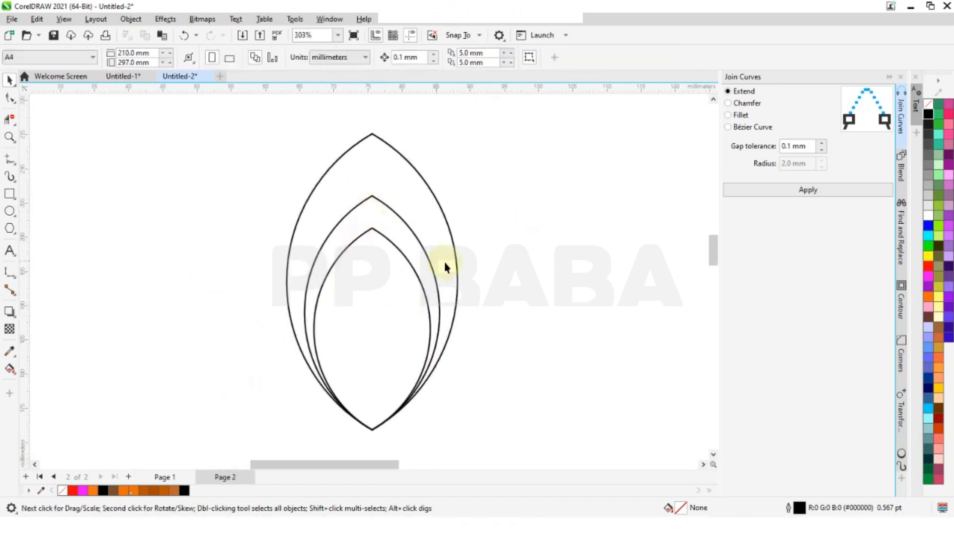
{"action": "scroll", "coordinate": [258, 169], "scroll_direction": "down", "scroll_amount": 2}
{"action": "scroll", "coordinate": [358, 208], "scroll_direction": "up", "scroll_amount": 1}
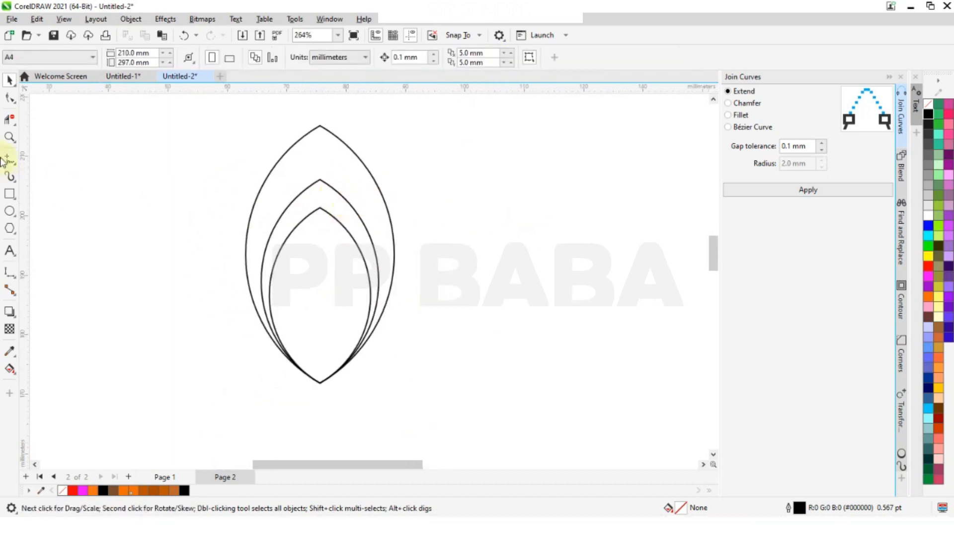
- Draw a small circle beside the leaves and size it to 5 by 5 mm
{"action": "left_click", "coordinate": [10, 212]}
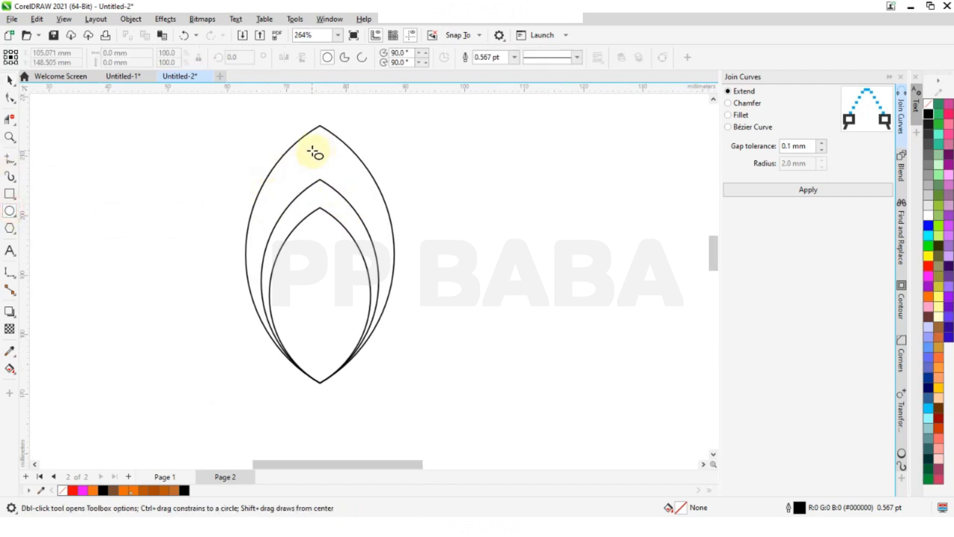
{"action": "left_click_drag", "start_coordinate": [414, 152], "coordinate": [461, 203]}
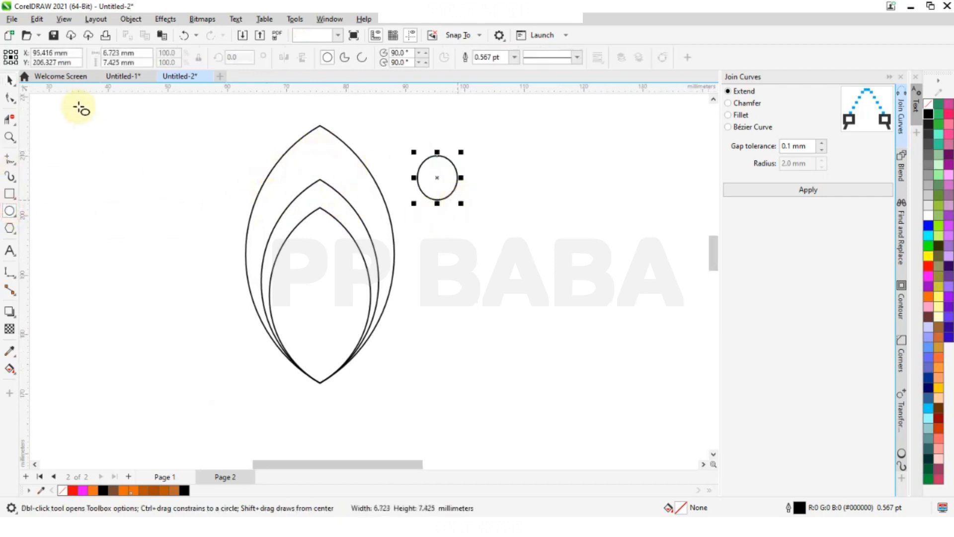
{"action": "key", "text": "ctrl+a"}
{"action": "type", "text": "5"}
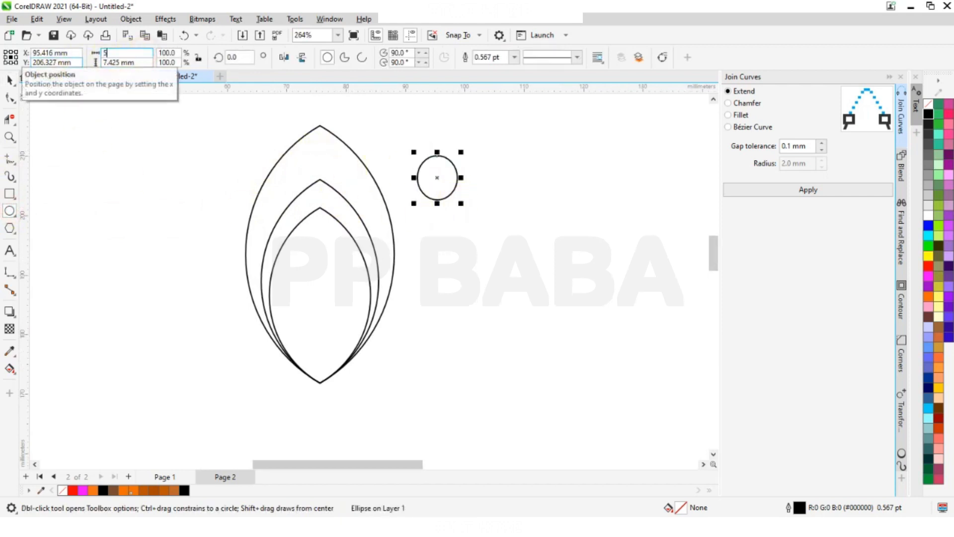
{"action": "key", "text": "Return"}
- Center the 5 mm circle inside the innermost leaf and place a copy on the axis near the outer leaf's top tip
{"action": "left_click", "coordinate": [9, 80]}
{"action": "mouse_move", "coordinate": [442, 196]}
{"action": "left_mouse_down"}
{"action": "mouse_move", "coordinate": [330, 305]}
{"action": "mouse_move", "coordinate": [321, 297]}
{"action": "left_mouse_up"}
{"action": "scroll", "coordinate": [318, 224], "scroll_direction": "up", "scroll_amount": 2}
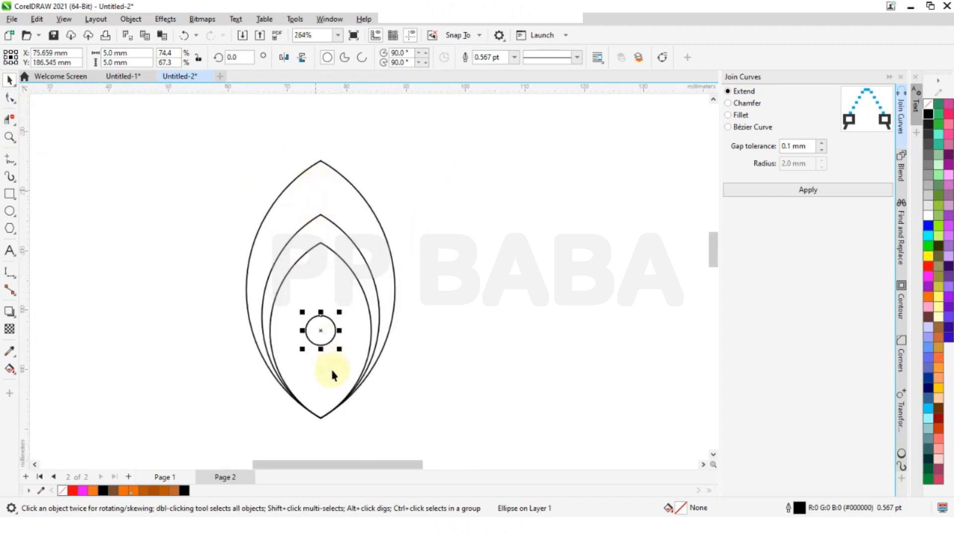
{"action": "left_click_drag", "start_coordinate": [325, 334], "coordinate": [320, 192]}
{"action": "scroll", "coordinate": [320, 193], "scroll_direction": "up", "scroll_amount": 2}
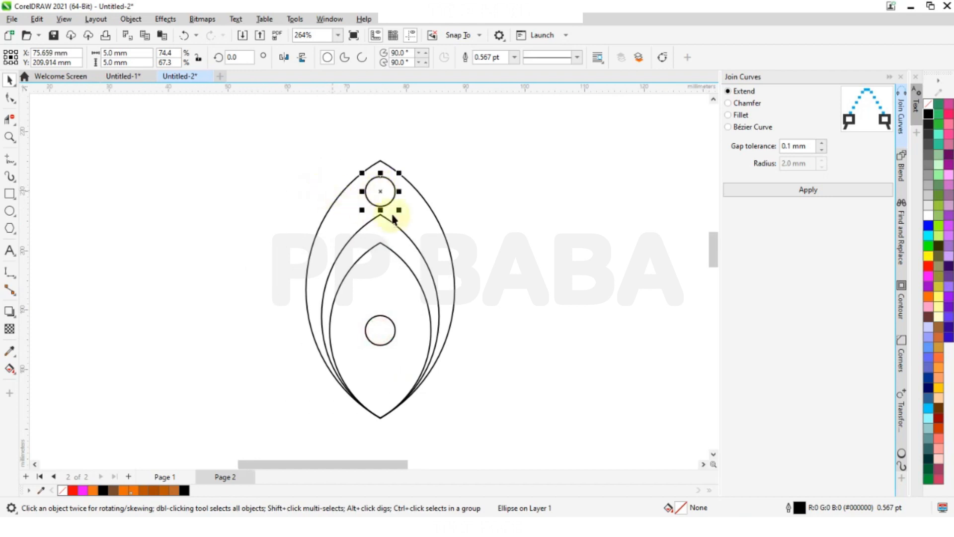
- Scale the innermost leaf down to about 15.9 mm wide and the middle leaf to about 18.9 mm wide
{"action": "scroll", "coordinate": [374, 238], "scroll_direction": "up", "scroll_amount": 2}
{"action": "scroll", "coordinate": [373, 238], "scroll_direction": "down", "scroll_amount": 3}
{"action": "scroll", "coordinate": [372, 234], "scroll_direction": "up", "scroll_amount": 3}
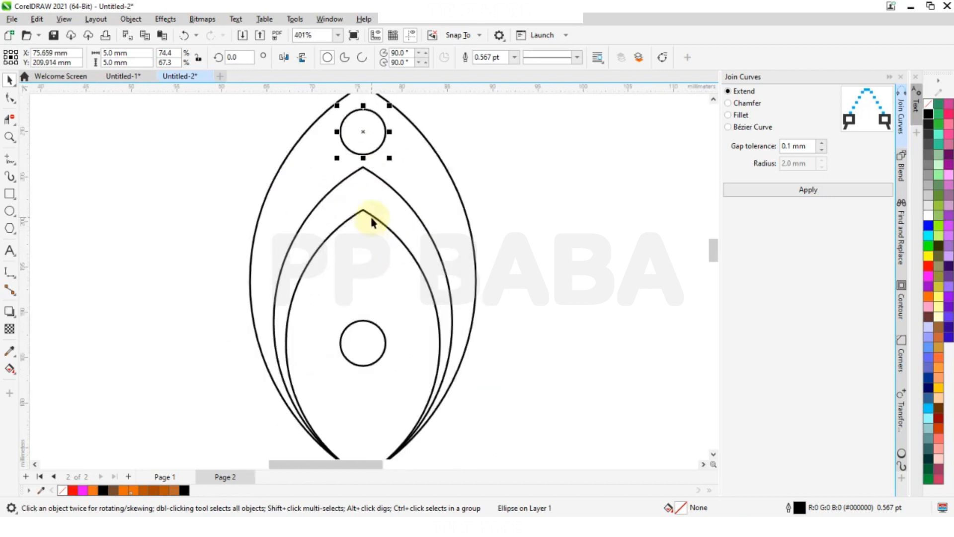
{"action": "left_click", "coordinate": [370, 214]}
{"action": "left_click_drag", "start_coordinate": [444, 207], "coordinate": [433, 222]}
{"action": "left_click", "coordinate": [390, 201]}
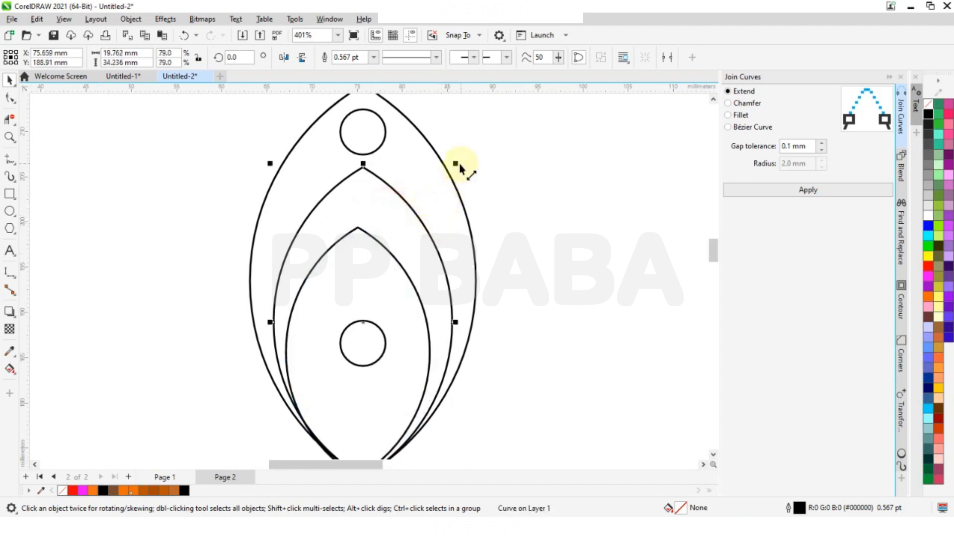
{"action": "left_click_drag", "start_coordinate": [456, 164], "coordinate": [452, 182]}
{"action": "scroll", "coordinate": [385, 234], "scroll_direction": "down", "scroll_amount": 2}
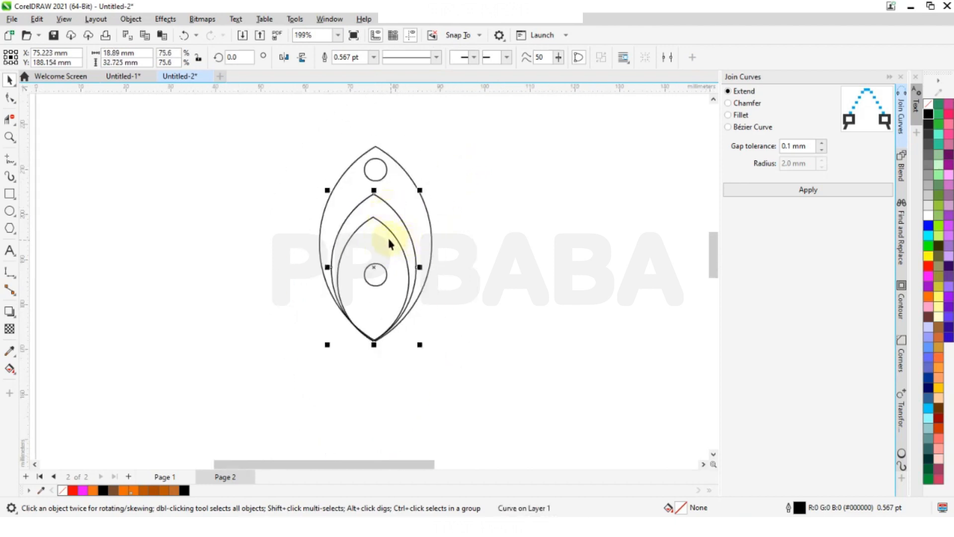
- Align the innermost and middle leaves horizontally to the center of the outer leaf
{"action": "left_click", "coordinate": [390, 236], "text": "shift"}
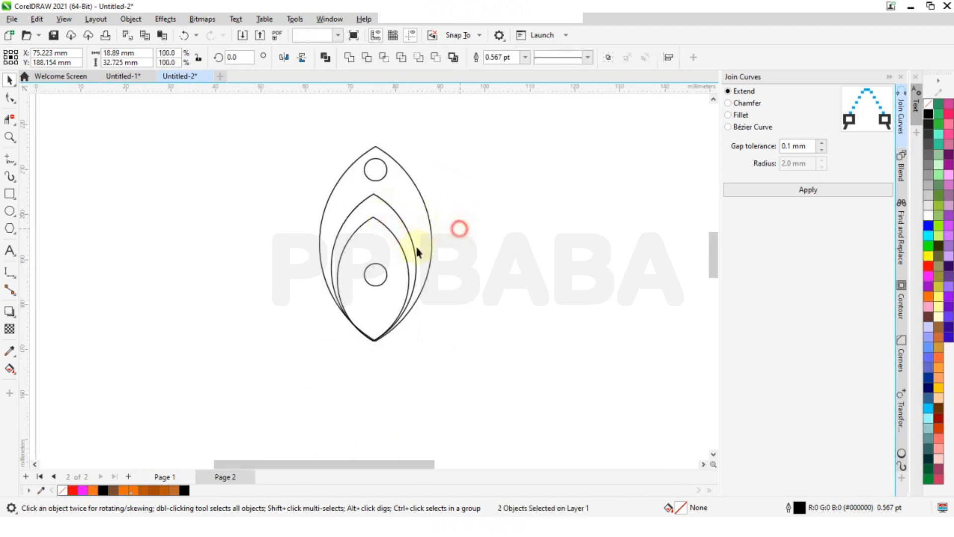
{"action": "left_click", "coordinate": [459, 228]}
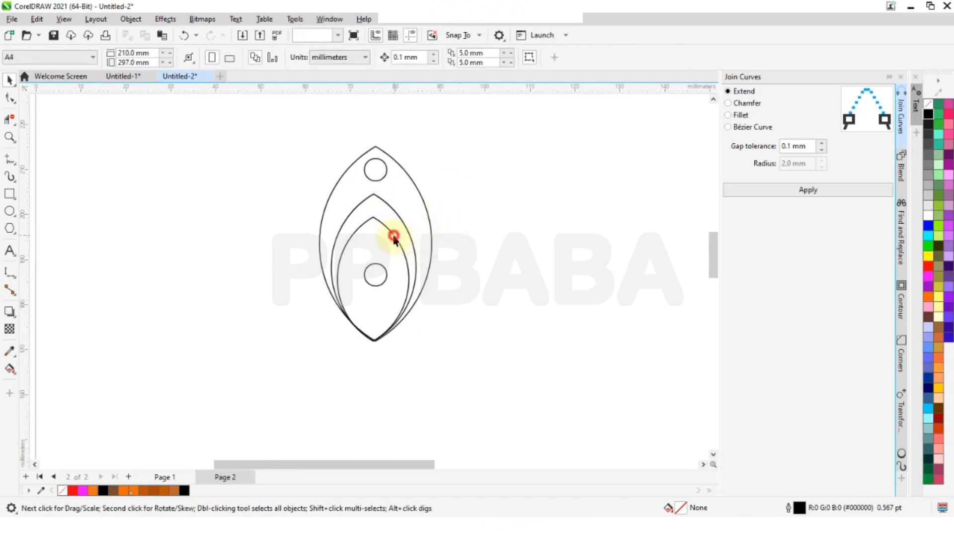
{"action": "left_click", "coordinate": [394, 235]}
{"action": "left_click", "coordinate": [407, 230], "text": "shift"}
{"action": "left_click", "coordinate": [429, 217], "text": "shift"}
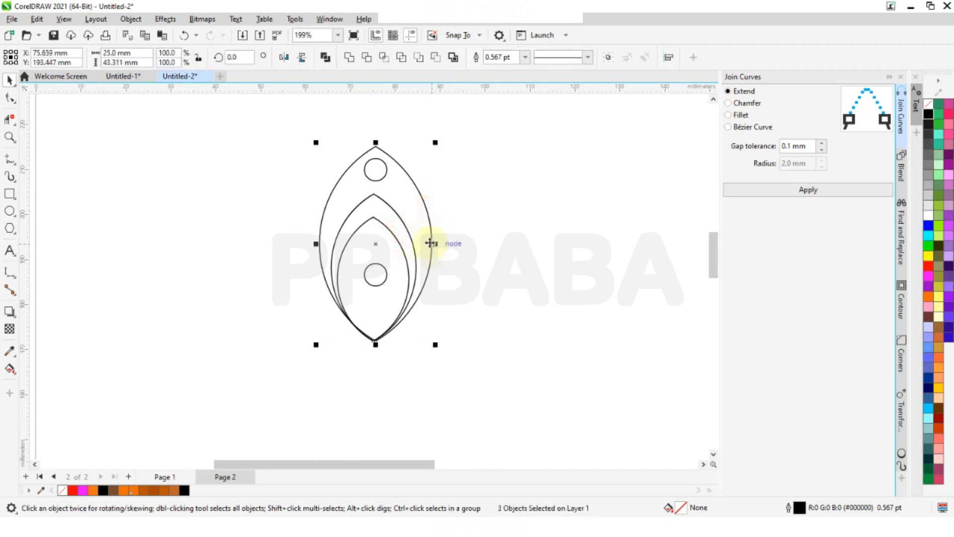
{"action": "left_click", "coordinate": [488, 234]}
- Smart-fill the innermost leaf, the outer band and the middle band with PANTONE Orange 021 C, leaving both circles empty
{"action": "scroll", "coordinate": [376, 215], "scroll_direction": "up", "scroll_amount": 3}
{"action": "scroll", "coordinate": [385, 224], "scroll_direction": "down", "scroll_amount": 2}
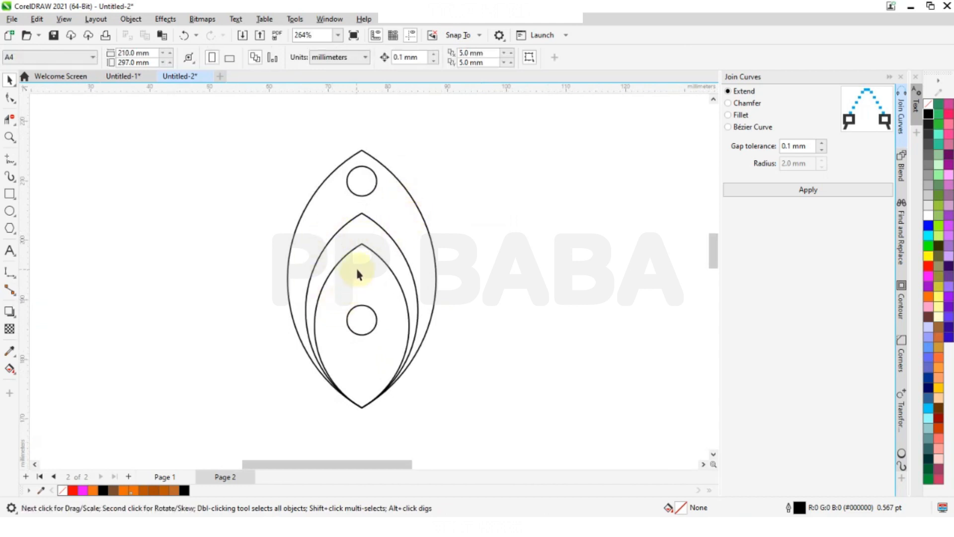
{"action": "scroll", "coordinate": [355, 266], "scroll_direction": "down", "scroll_amount": 1}
{"action": "scroll", "coordinate": [380, 324], "scroll_direction": "up", "scroll_amount": 2}
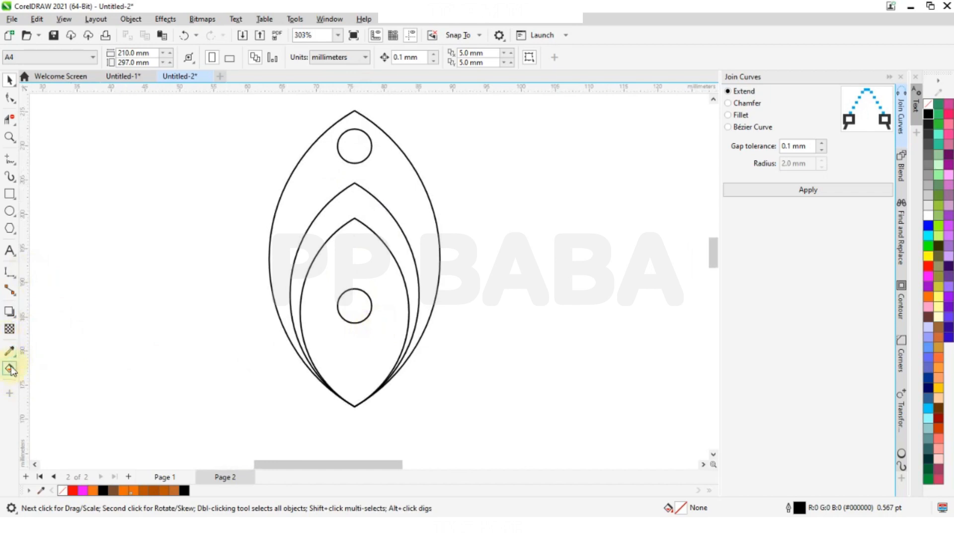
{"action": "left_click", "coordinate": [17, 379]}
{"action": "left_click", "coordinate": [45, 381]}
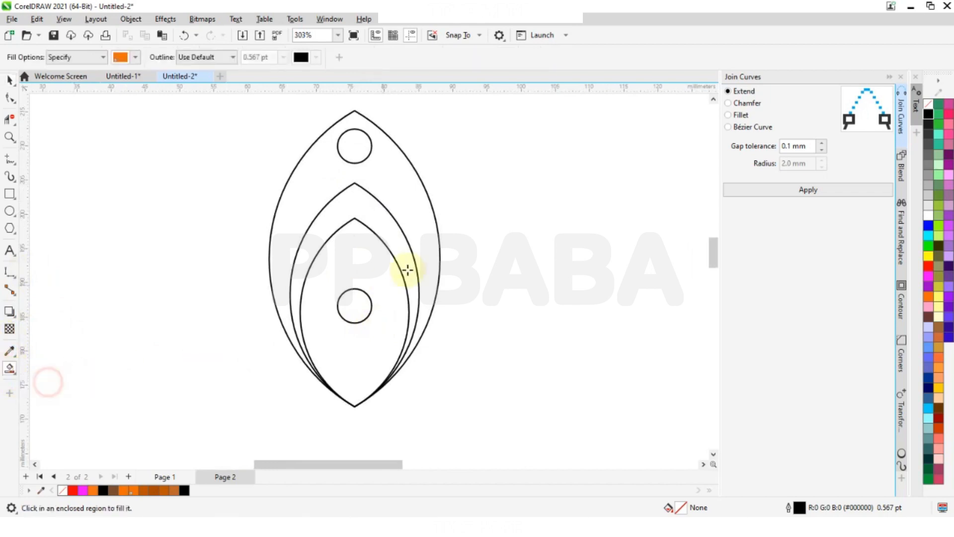
{"action": "left_click", "coordinate": [381, 270]}
{"action": "left_click", "coordinate": [409, 199]}
{"action": "scroll", "coordinate": [358, 204], "scroll_direction": "up", "scroll_amount": 2}
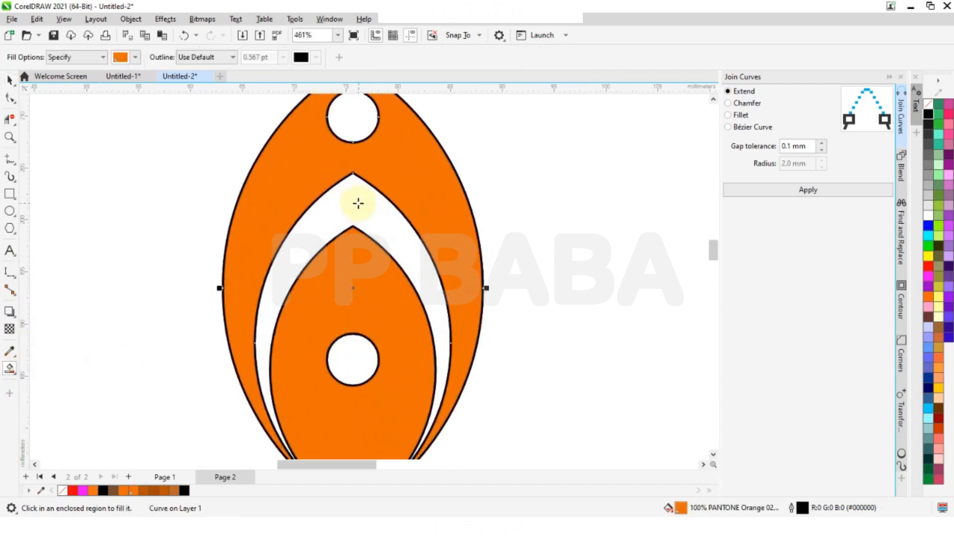
{"action": "scroll", "coordinate": [327, 213], "scroll_direction": "down", "scroll_amount": 2}
{"action": "left_click", "coordinate": [348, 221]}
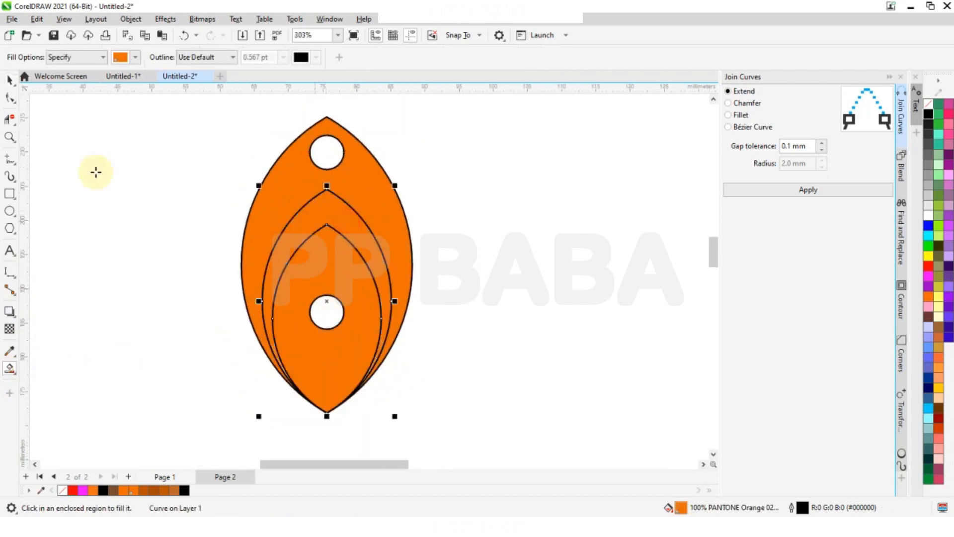
- Change the middle band's uniform fill to the darker CMYK orange C0 M65 Y100 K30
{"action": "left_click", "coordinate": [10, 80]}
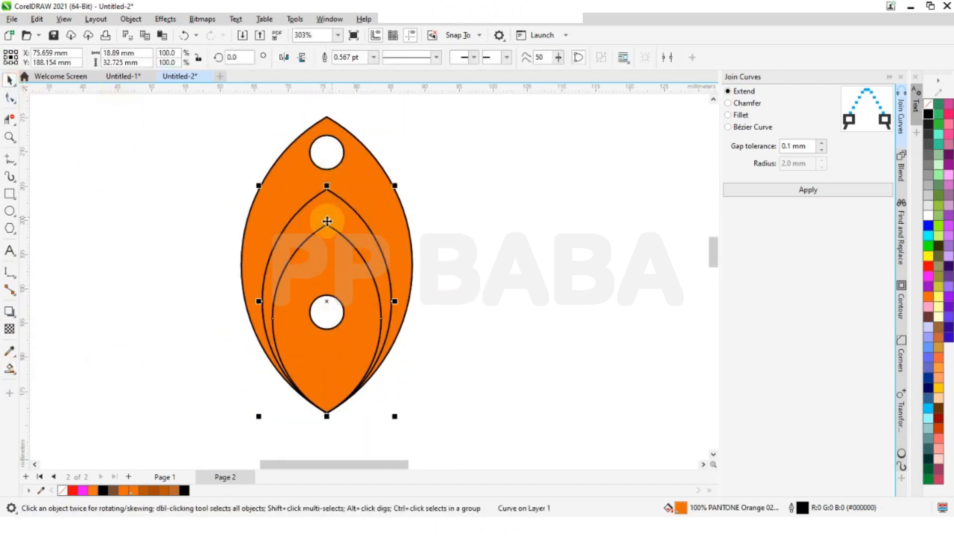
{"action": "double_click", "coordinate": [682, 507]}
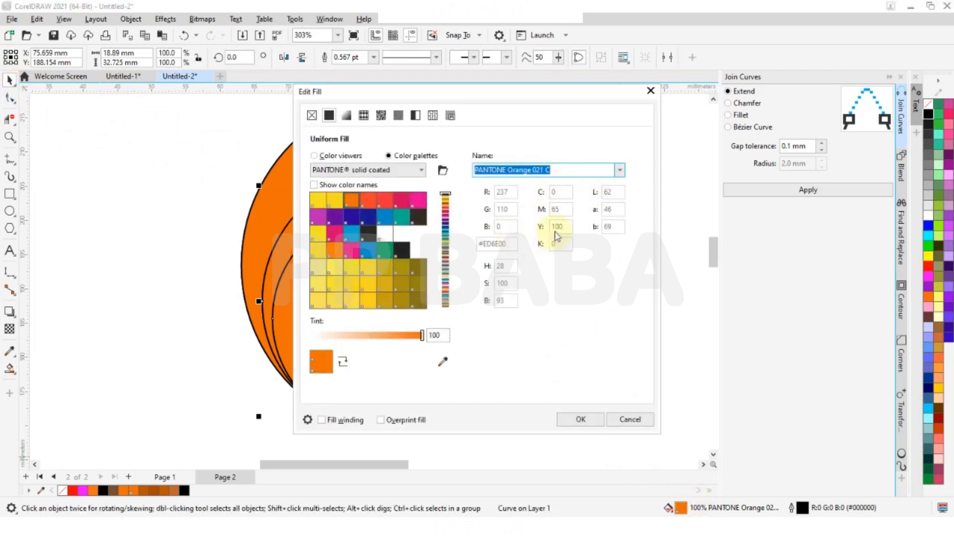
{"action": "left_click", "coordinate": [316, 156]}
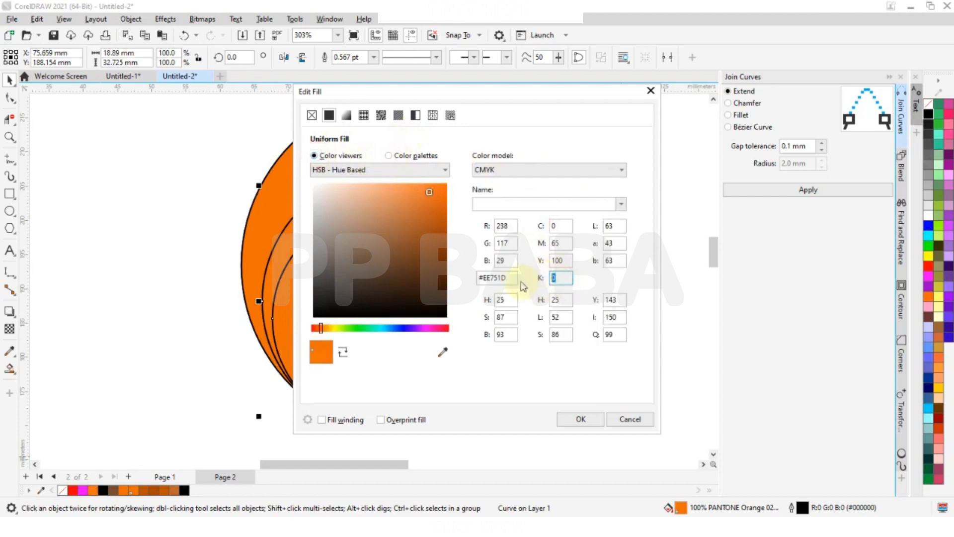
{"action": "key", "text": "Return"}
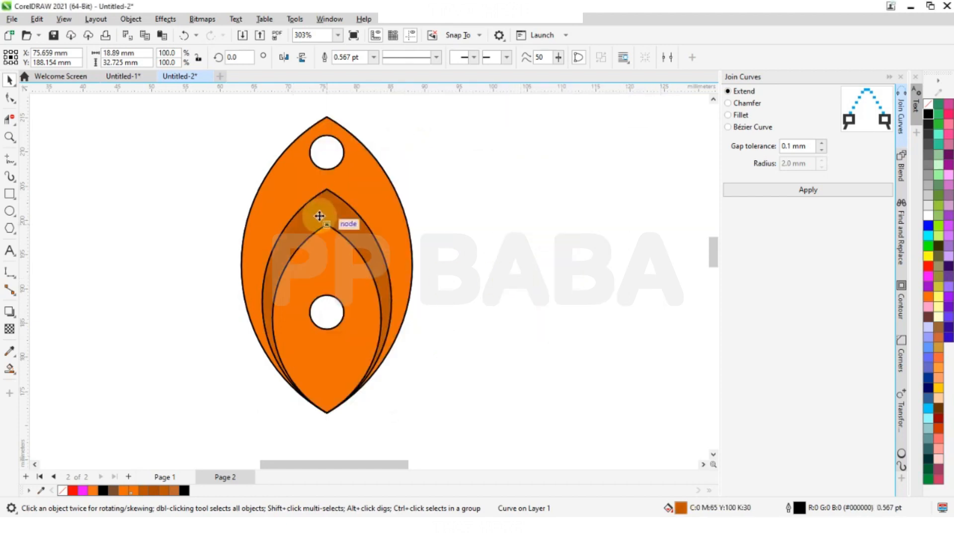
- Delete the orange filled shape surrounding the small circle in the innermost leaf
{"action": "scroll", "coordinate": [319, 213], "scroll_direction": "up", "scroll_amount": 2}
{"action": "left_click", "coordinate": [341, 273]}
{"action": "scroll", "coordinate": [323, 264], "scroll_direction": "down", "scroll_amount": 2}
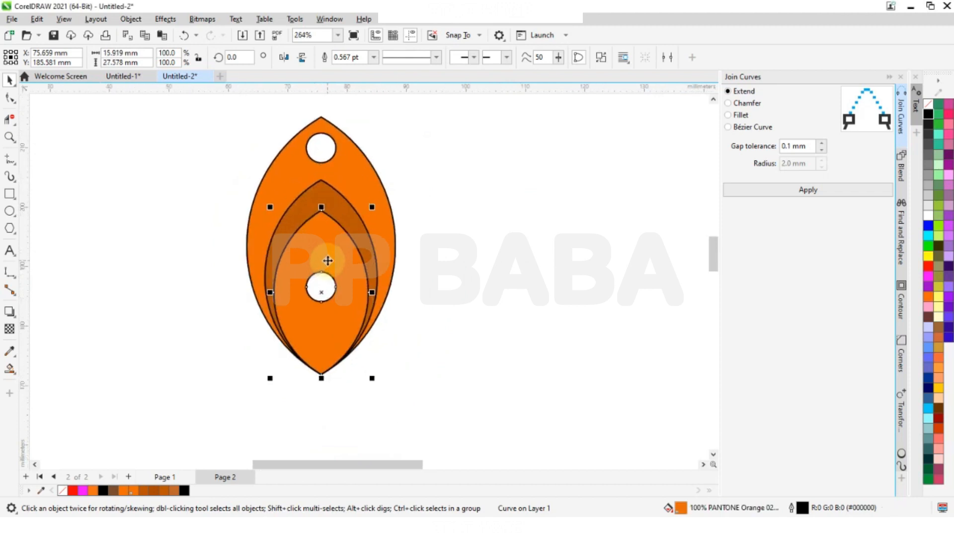
{"action": "key", "text": "Delete"}
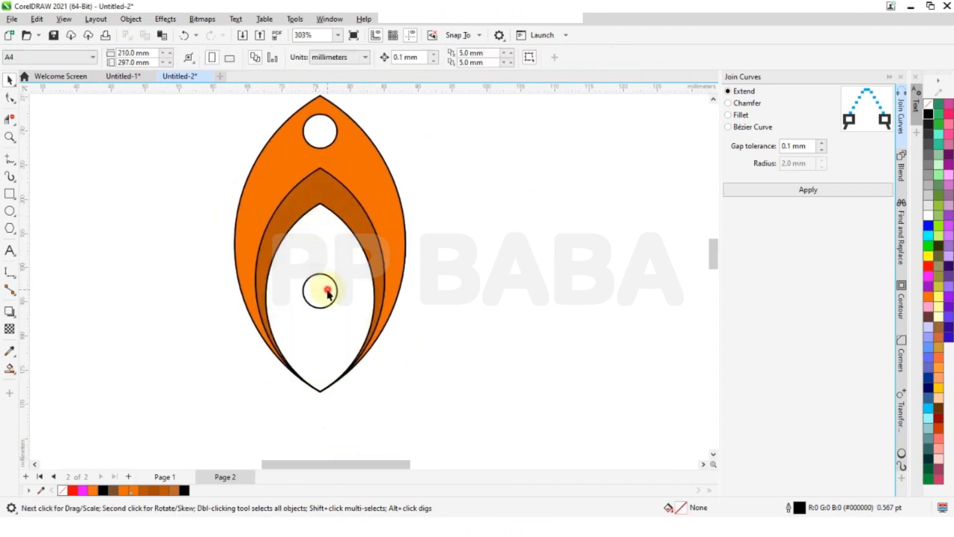
- Smart-fill the 5 mm circle inside the innermost leaf with PANTONE Orange 021 C
{"action": "left_click", "coordinate": [324, 291]}
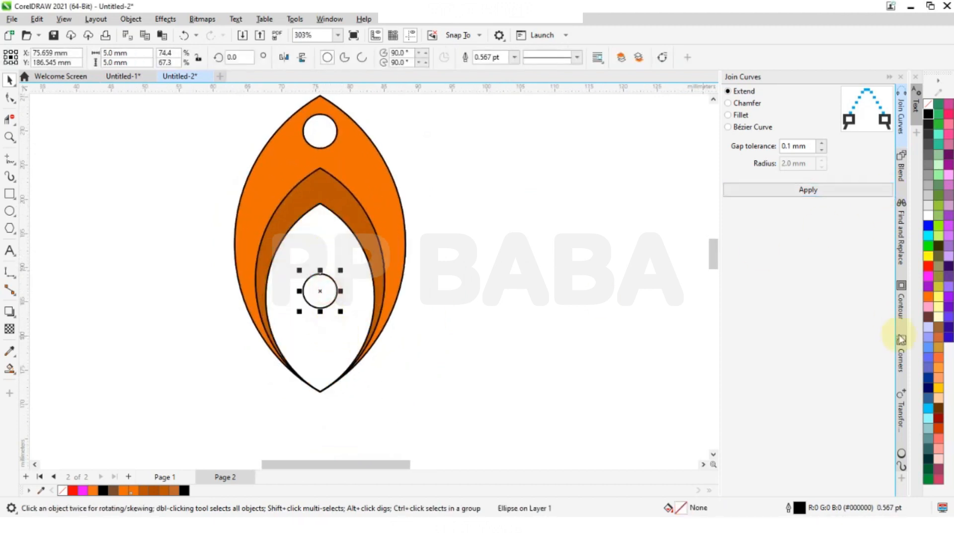
{"action": "left_click", "coordinate": [8, 369]}
{"action": "left_click", "coordinate": [315, 289]}
{"action": "scroll", "coordinate": [308, 283], "scroll_direction": "up", "scroll_amount": 2}
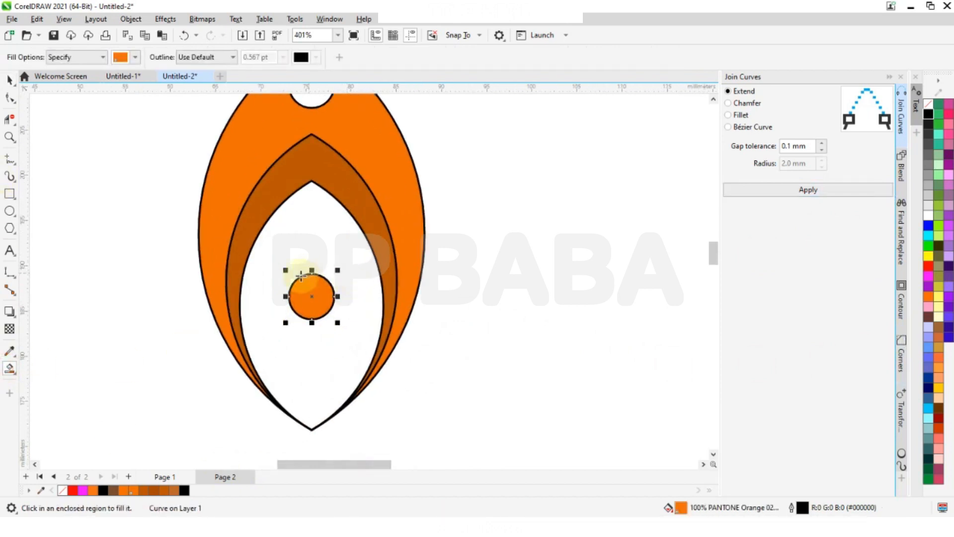
- Apply a linear fountain fill to the circle in the innermost leaf, from orange at its centre to white at its edge
{"action": "scroll", "coordinate": [292, 252], "scroll_direction": "up", "scroll_amount": 2}
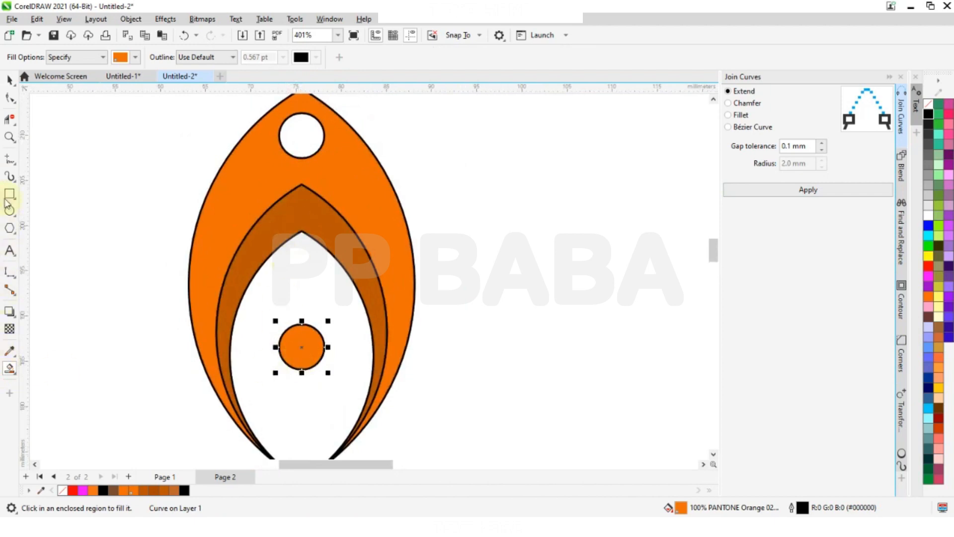
{"action": "key", "text": "g"}
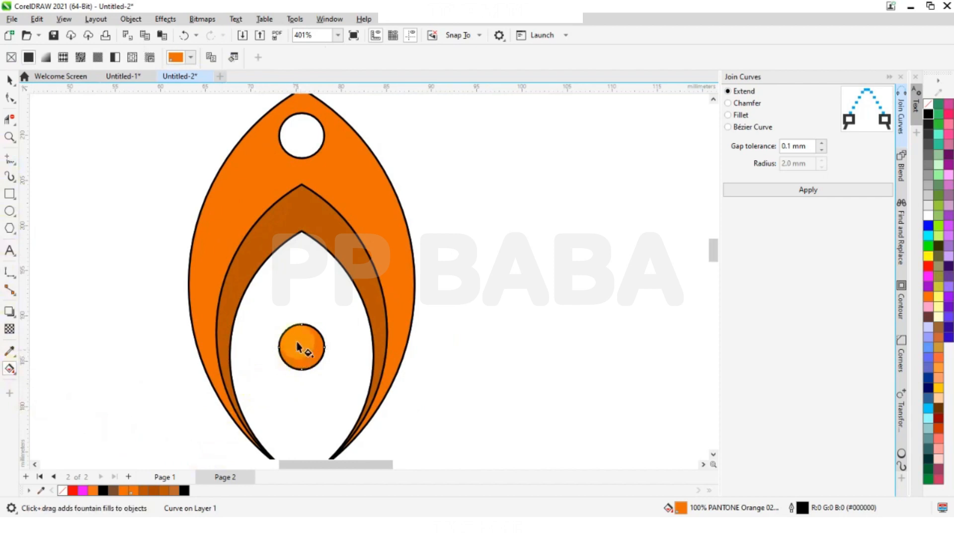
{"action": "left_click", "coordinate": [9, 80]}
{"action": "left_click", "coordinate": [41, 147]}
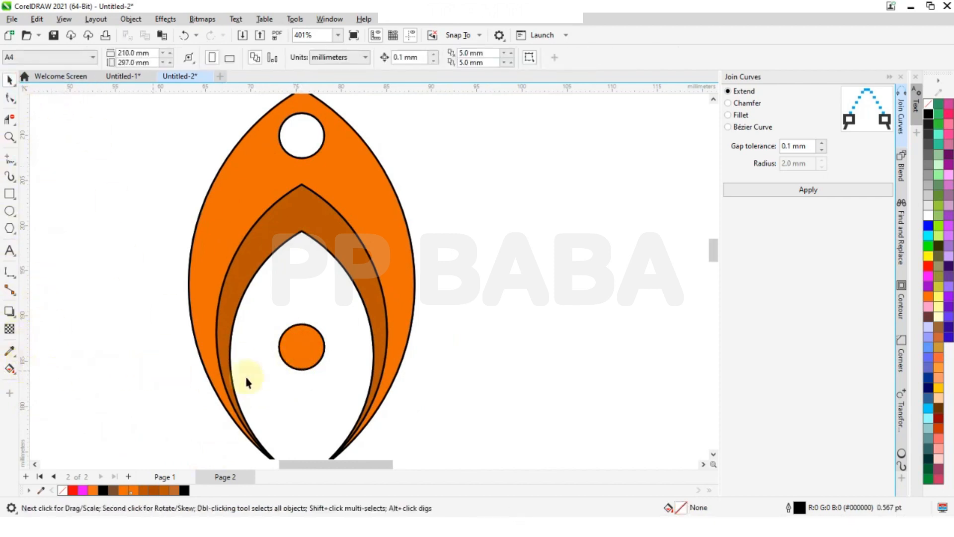
{"action": "key", "text": "g"}
{"action": "scroll", "coordinate": [303, 348], "scroll_direction": "up", "scroll_amount": 2}
{"action": "left_click", "coordinate": [292, 363]}
{"action": "left_click_drag", "start_coordinate": [293, 354], "coordinate": [332, 353]}
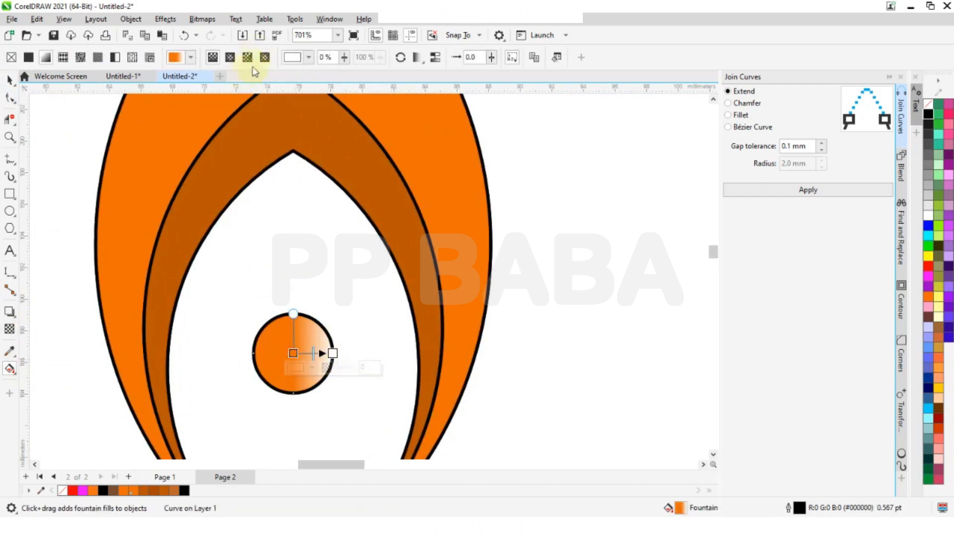
- Change the circle's fountain fill to elliptical, with white at the centre and orange at the edge
{"action": "left_click", "coordinate": [229, 59]}
{"action": "mouse_move", "coordinate": [293, 353]}
{"action": "left_mouse_down"}
{"action": "mouse_move", "coordinate": [276, 355]}
{"action": "mouse_move", "coordinate": [293, 354]}
{"action": "left_mouse_up"}
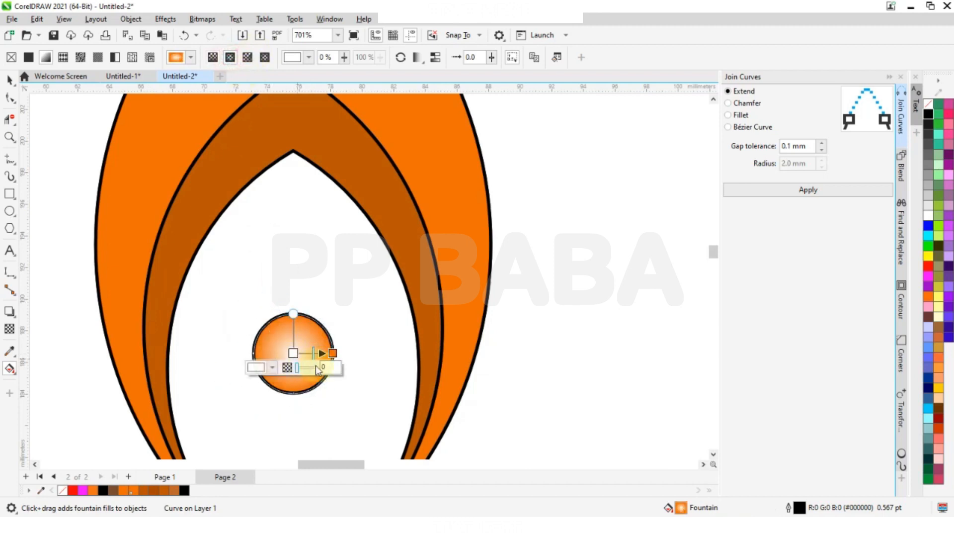
{"action": "scroll", "coordinate": [311, 354], "scroll_direction": "up", "scroll_amount": 1}
{"action": "scroll", "coordinate": [316, 276], "scroll_direction": "down", "scroll_amount": 2}
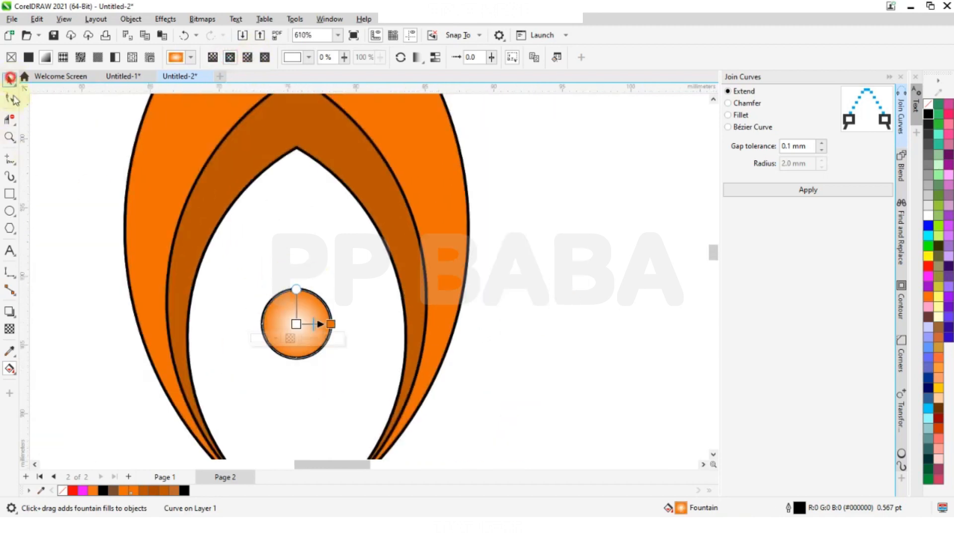
{"action": "left_click", "coordinate": [10, 80]}
{"action": "scroll", "coordinate": [266, 309], "scroll_direction": "down", "scroll_amount": 4}
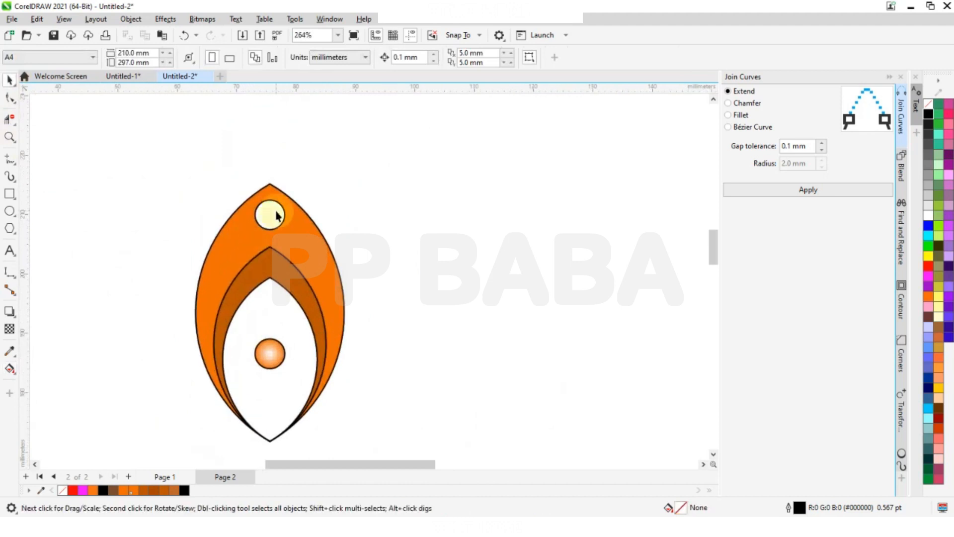
- Apply a vertical linear fountain fill to the middle band, from dark orange at its upper tip to white at the leaf's lower tip
{"action": "scroll", "coordinate": [252, 269], "scroll_direction": "up", "scroll_amount": 1}
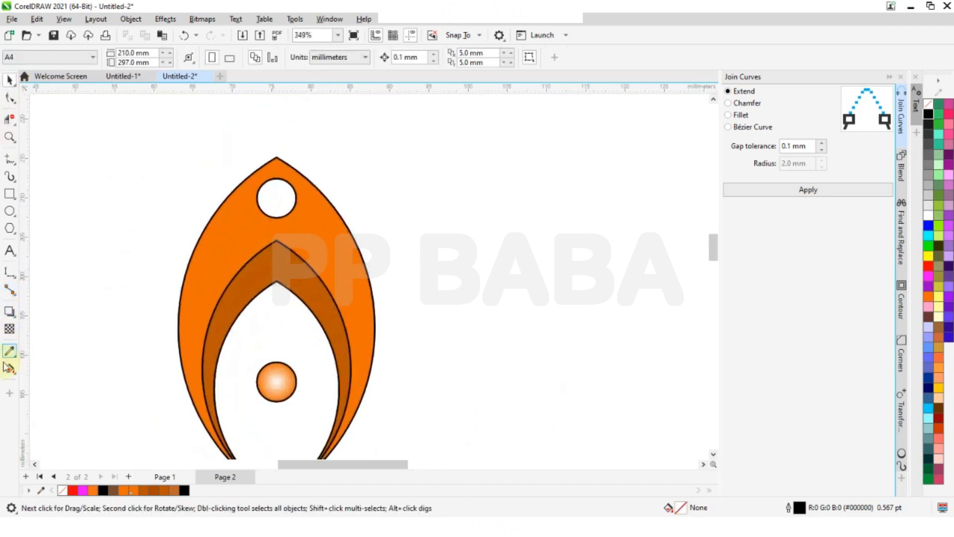
{"action": "left_click", "coordinate": [12, 370]}
{"action": "left_click", "coordinate": [268, 269]}
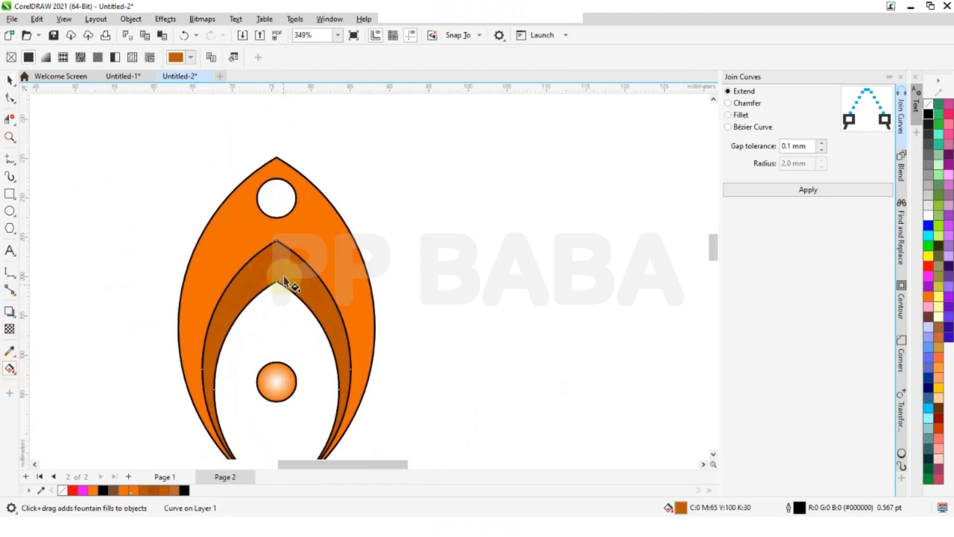
{"action": "left_click_drag", "start_coordinate": [276, 242], "coordinate": [278, 282]}
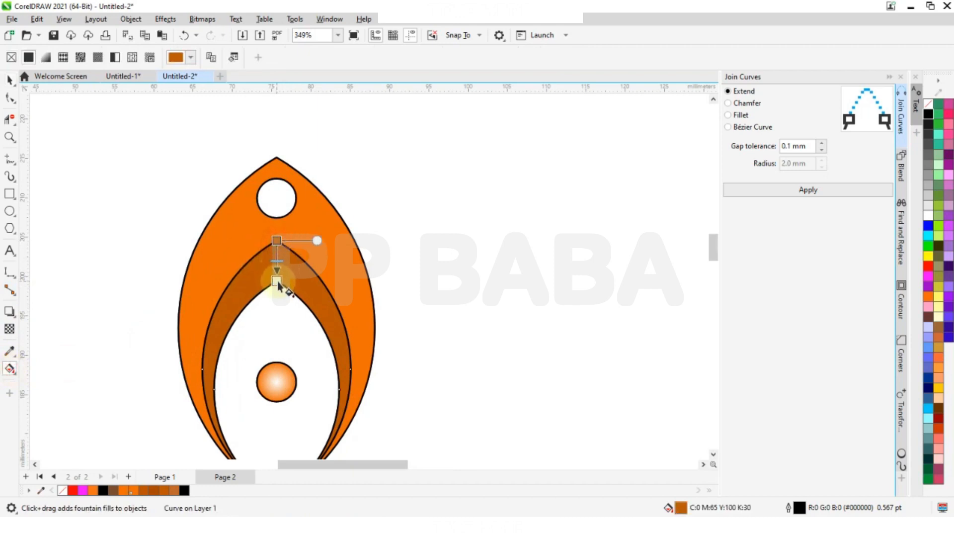
{"action": "scroll", "coordinate": [269, 238], "scroll_direction": "down", "scroll_amount": 2}
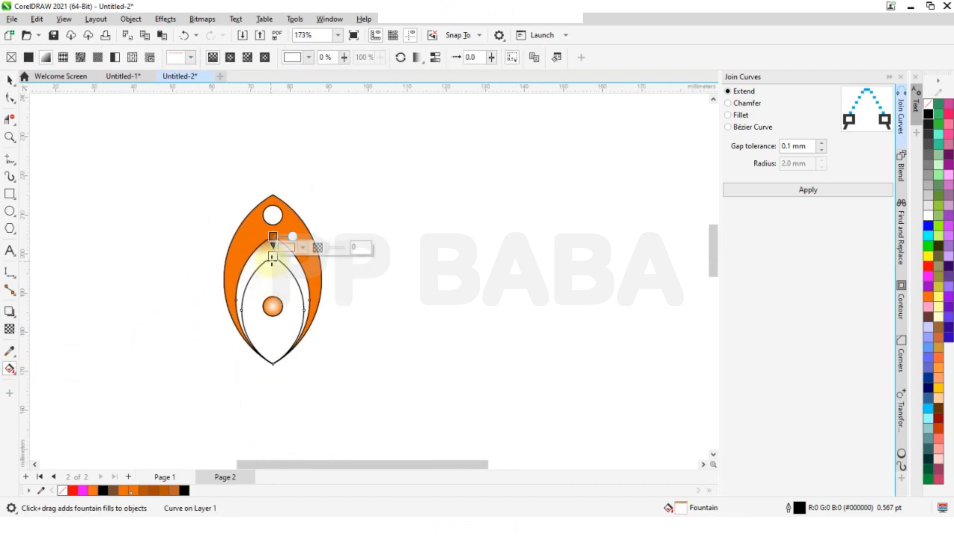
{"action": "left_click_drag", "start_coordinate": [275, 284], "coordinate": [273, 366]}
{"action": "scroll", "coordinate": [261, 266], "scroll_direction": "down", "scroll_amount": 1}
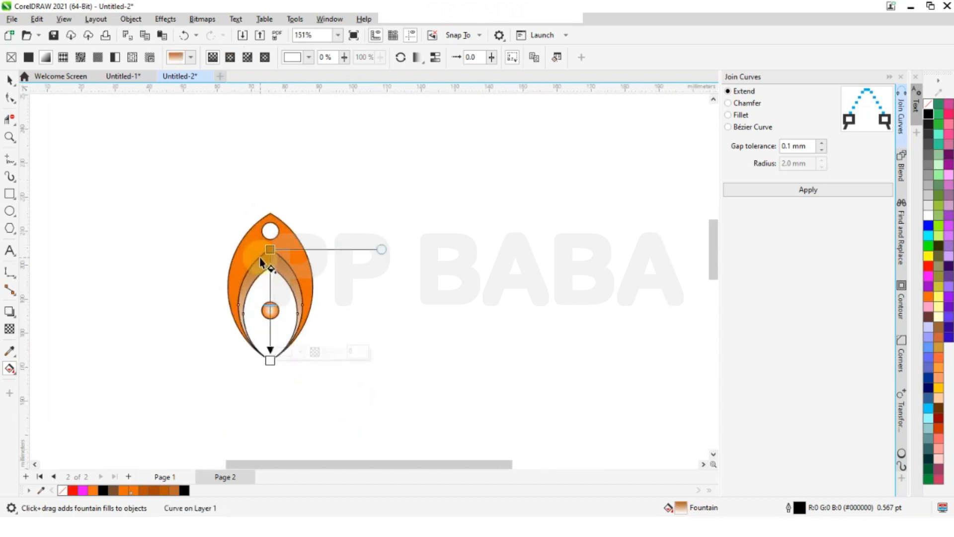
{"action": "left_click", "coordinate": [10, 79]}
{"action": "scroll", "coordinate": [277, 276], "scroll_direction": "up", "scroll_amount": 3}
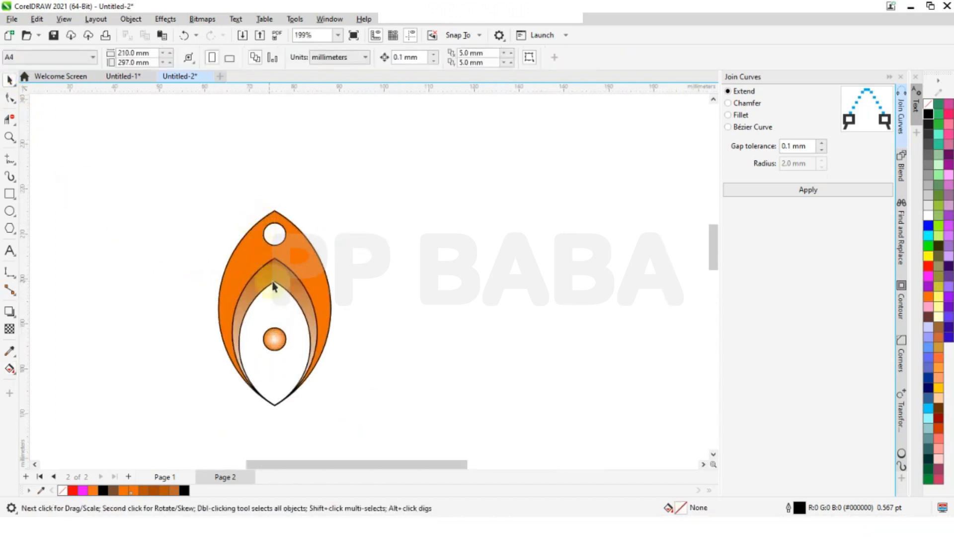
{"action": "scroll", "coordinate": [290, 271], "scroll_direction": "down", "scroll_amount": 2}
{"action": "scroll", "coordinate": [279, 241], "scroll_direction": "up", "scroll_amount": 3}
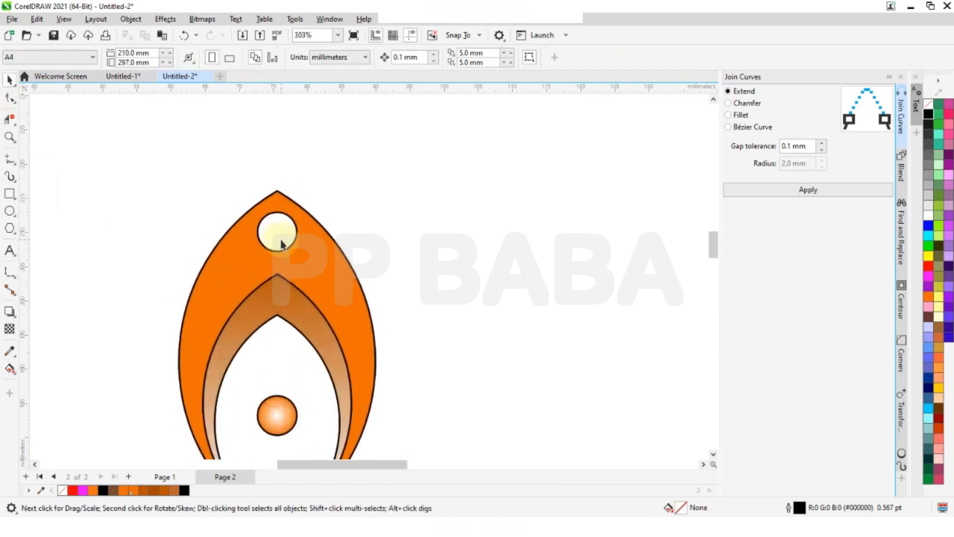
{"action": "scroll", "coordinate": [282, 236], "scroll_direction": "down", "scroll_amount": 3}
{"action": "scroll", "coordinate": [273, 252], "scroll_direction": "up", "scroll_amount": 1}
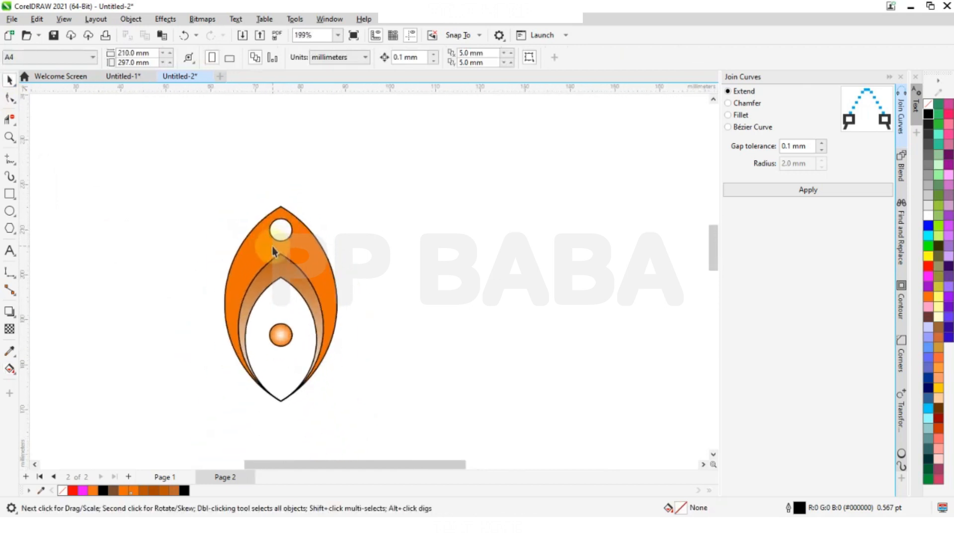
- Set the centre colour of the small circle's elliptical fountain fill to red
{"action": "scroll", "coordinate": [276, 344], "scroll_direction": "up", "scroll_amount": 1}
{"action": "left_click", "coordinate": [285, 342]}
{"action": "scroll", "coordinate": [286, 339], "scroll_direction": "up", "scroll_amount": 3}
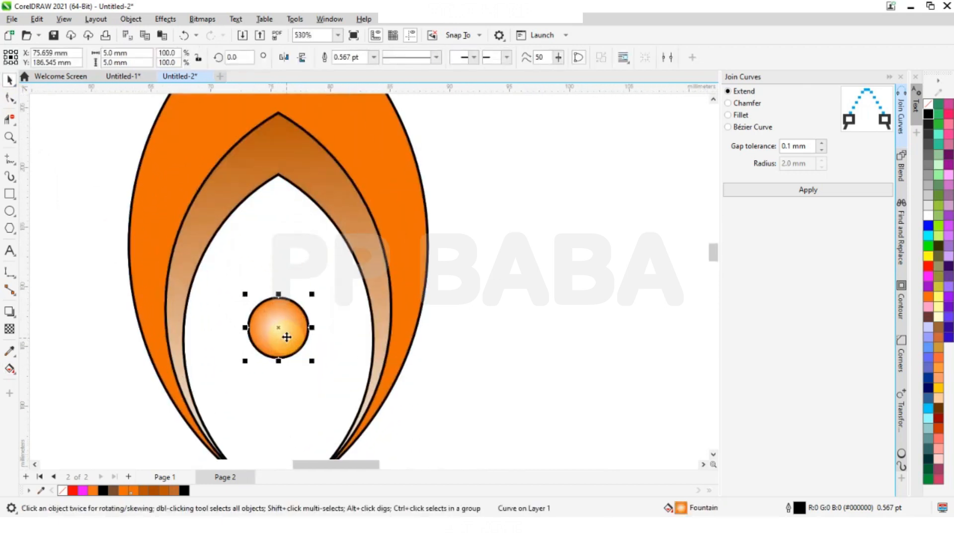
{"action": "key", "text": "g"}
{"action": "scroll", "coordinate": [288, 333], "scroll_direction": "up", "scroll_amount": 2}
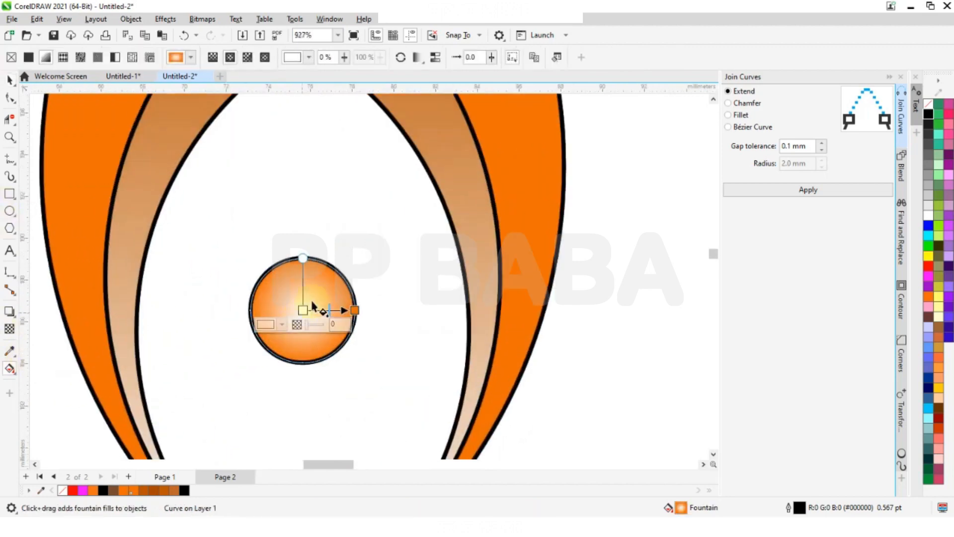
{"action": "left_click", "coordinate": [281, 324]}
{"action": "left_click", "coordinate": [339, 391]}
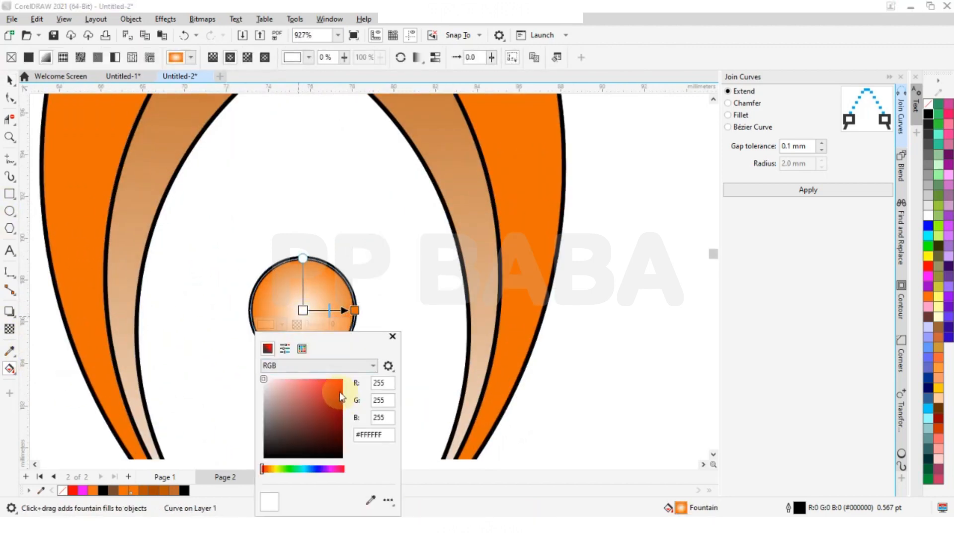
{"action": "left_click", "coordinate": [393, 336]}
{"action": "scroll", "coordinate": [347, 305], "scroll_direction": "down", "scroll_amount": 3}
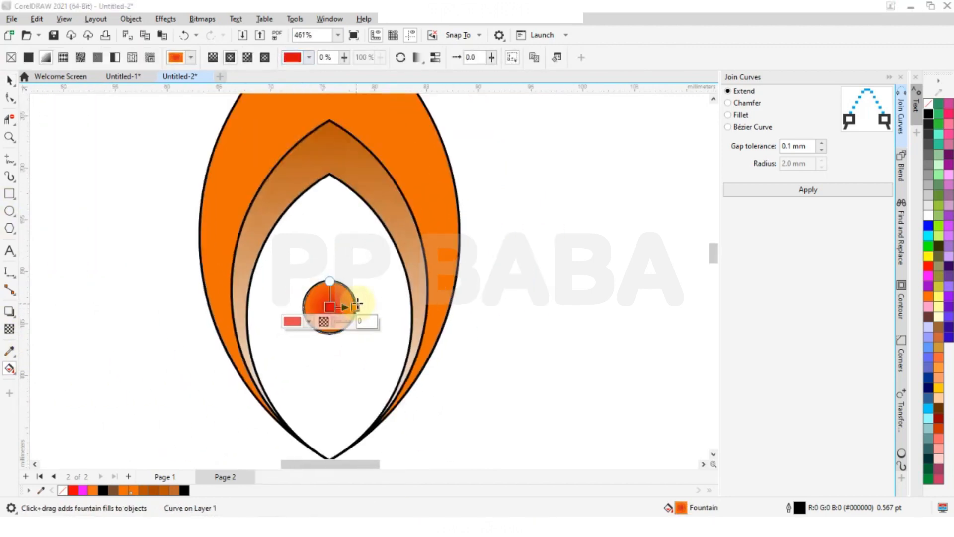
{"action": "left_click", "coordinate": [9, 79]}
{"action": "left_click", "coordinate": [230, 258]}
- Remove the outline from all objects of the leaf motif
{"action": "scroll", "coordinate": [355, 306], "scroll_direction": "down", "scroll_amount": 2}
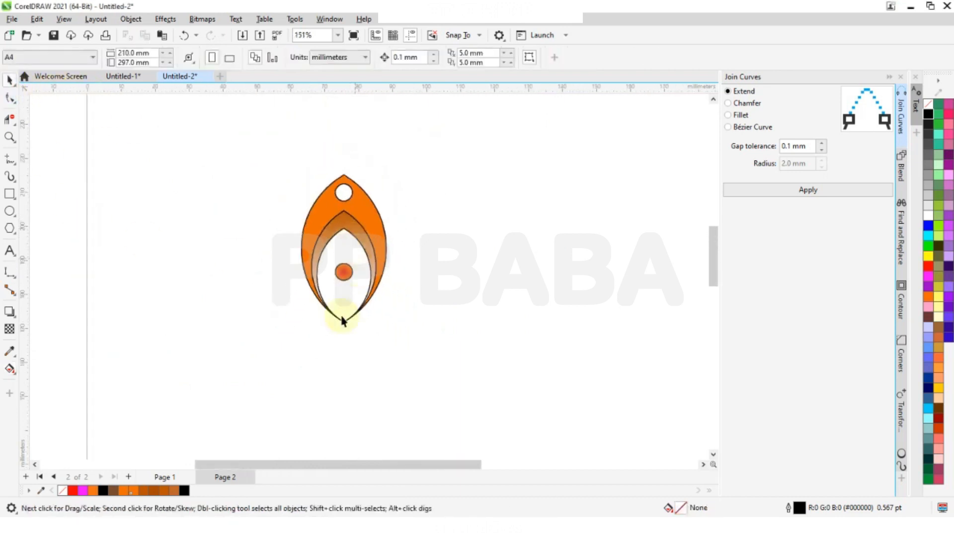
{"action": "key", "text": "ctrl+a"}
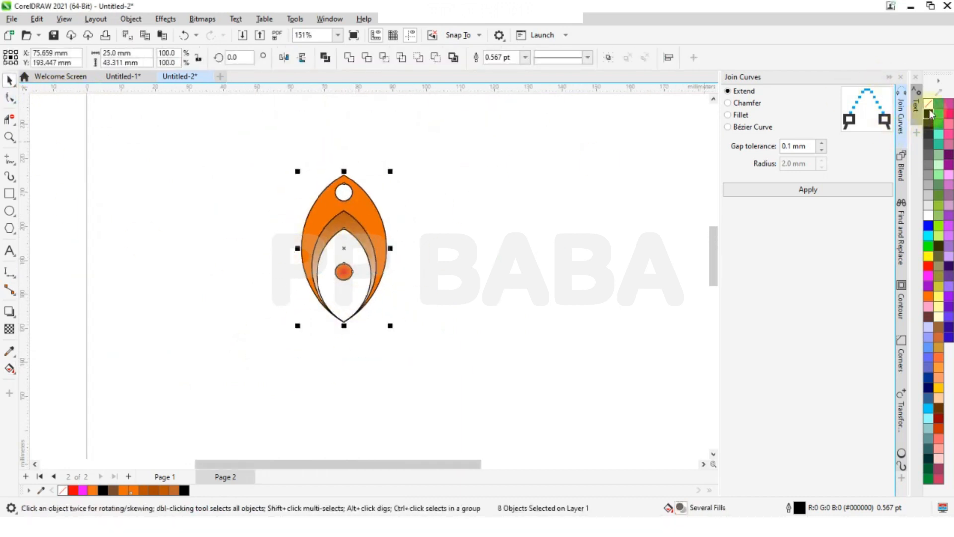
{"action": "right_click", "coordinate": [929, 103]}
{"action": "left_click", "coordinate": [875, 107]}
{"action": "left_click", "coordinate": [568, 233]}
{"action": "scroll", "coordinate": [298, 193], "scroll_direction": "up", "scroll_amount": 1}
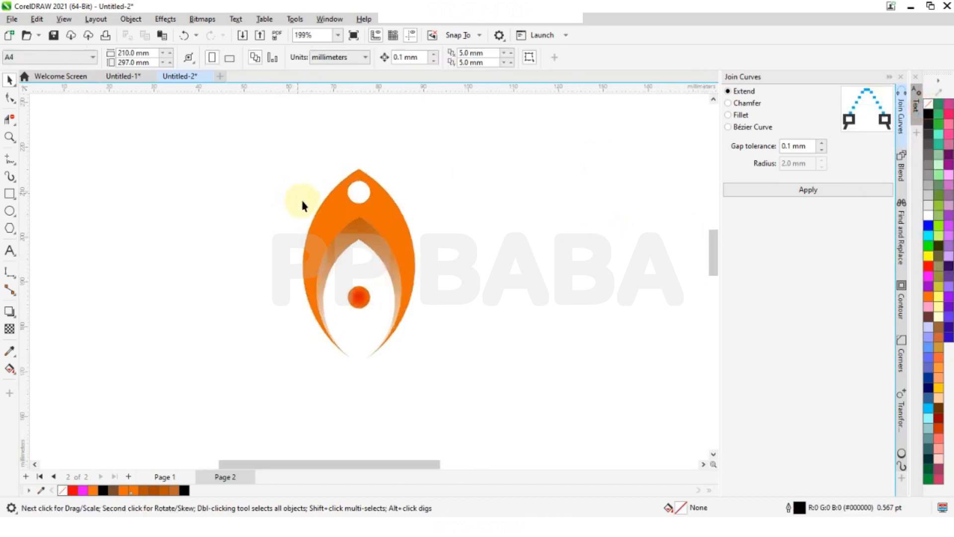
- Draw an ellipse around the leaf motif and set its size to 100 by 100 mm
{"action": "scroll", "coordinate": [361, 280], "scroll_direction": "down", "scroll_amount": 1}
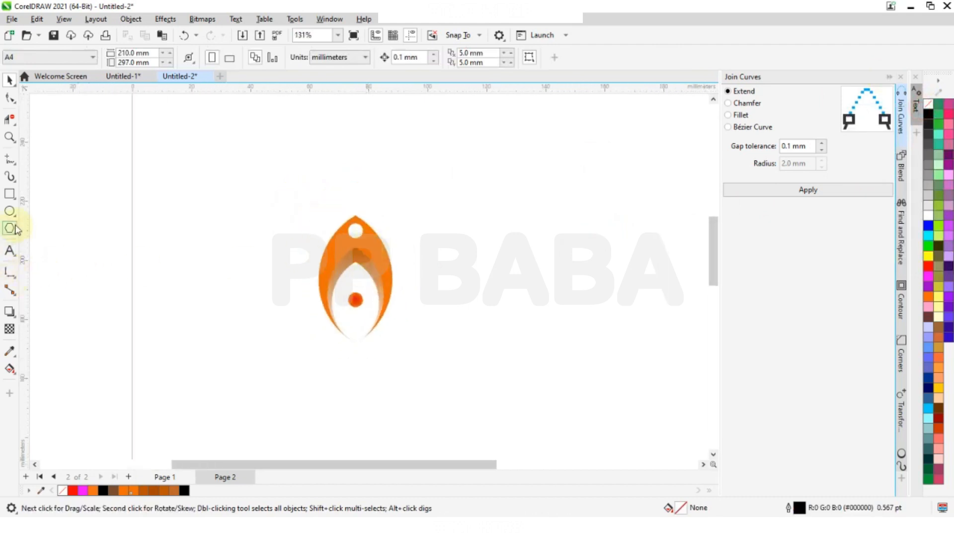
{"action": "left_click_drag", "start_coordinate": [251, 136], "coordinate": [507, 423]}
{"action": "left_click", "coordinate": [146, 56]}
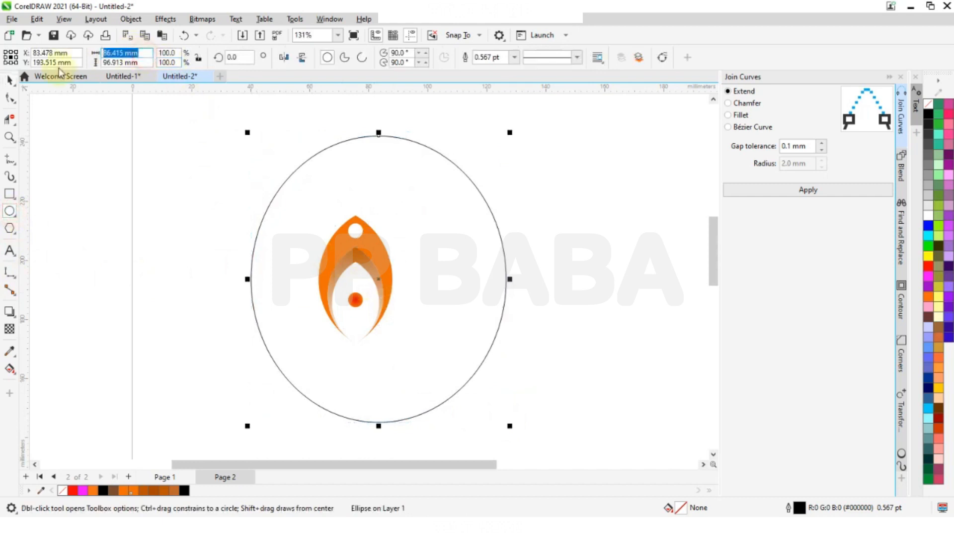
{"action": "type", "text": "100100"}
{"action": "key", "text": "Return"}
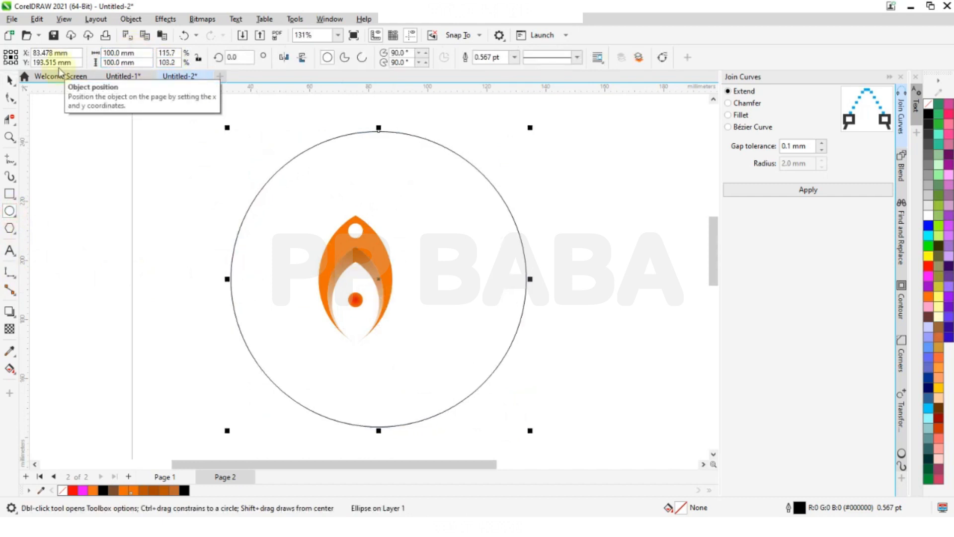
{"action": "left_click", "coordinate": [10, 79]}
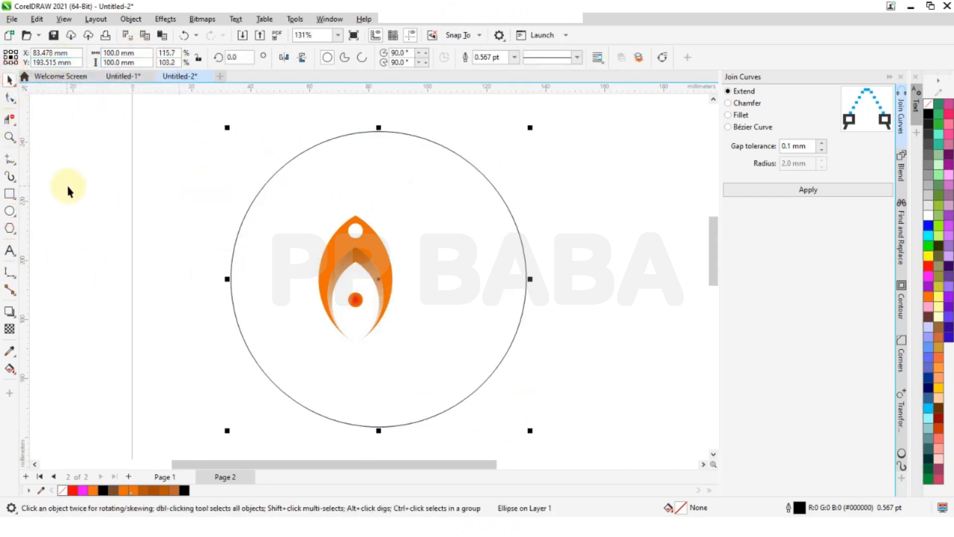
{"action": "left_click", "coordinate": [69, 188]}
- Select all the leaf motif's objects inside the large circle and group them
{"action": "scroll", "coordinate": [386, 234], "scroll_direction": "up", "scroll_amount": 2}
{"action": "left_click", "coordinate": [372, 237]}
{"action": "scroll", "coordinate": [372, 237], "scroll_direction": "down", "scroll_amount": 2}
{"action": "left_click_drag", "start_coordinate": [204, 169], "coordinate": [451, 362]}
{"action": "scroll", "coordinate": [380, 269], "scroll_direction": "up", "scroll_amount": 2}
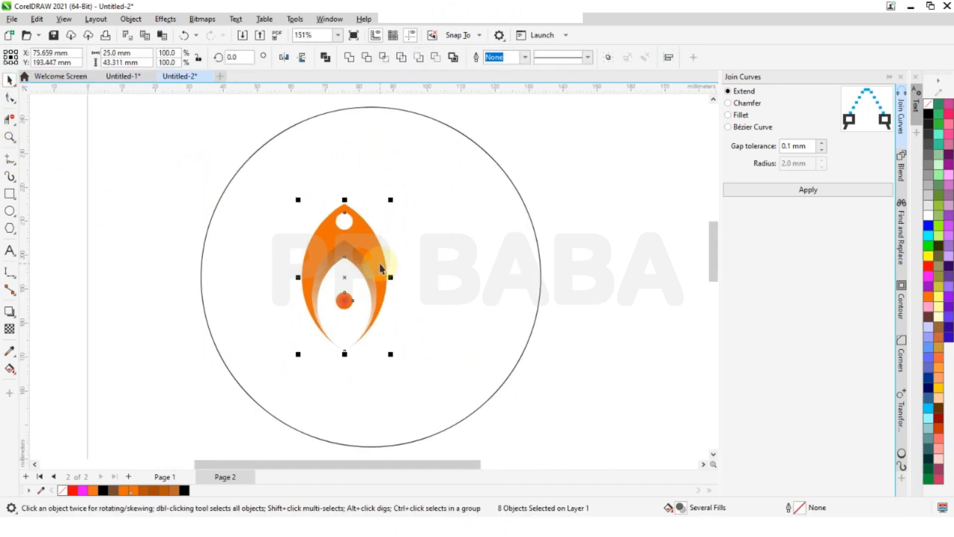
{"action": "key", "text": "ctrl+g"}
{"action": "scroll", "coordinate": [352, 226], "scroll_direction": "down", "scroll_amount": 2}
{"action": "scroll", "coordinate": [325, 245], "scroll_direction": "up", "scroll_amount": 2}
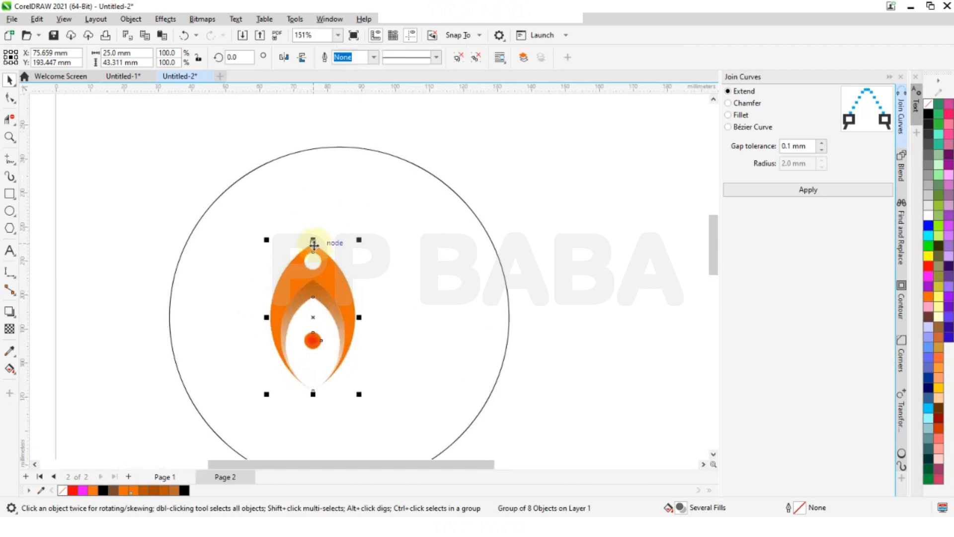
- Snap the motif's tip to the large circle's top and place a duplicate below it, rotated 180 degrees
{"action": "left_click_drag", "start_coordinate": [342, 237], "coordinate": [347, 309]}
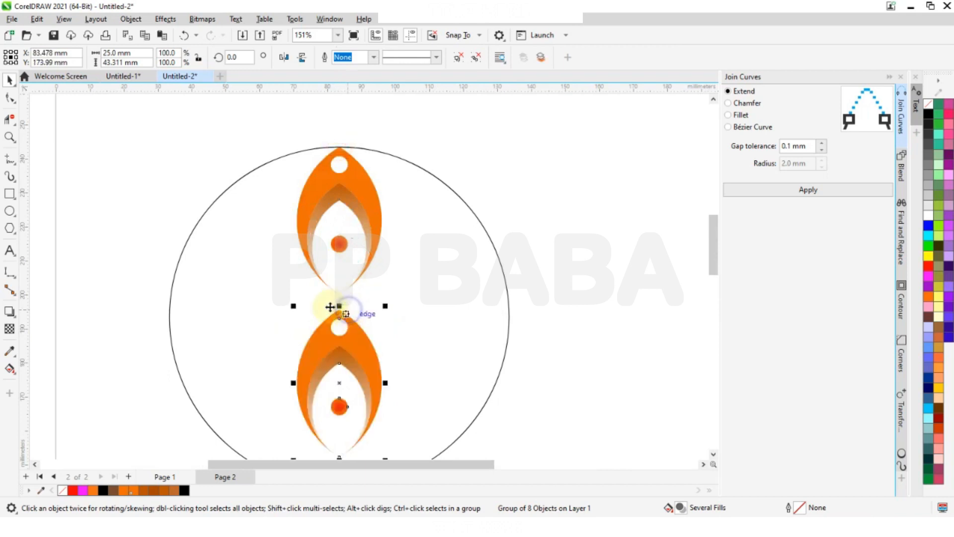
{"action": "type", "text": "180"}
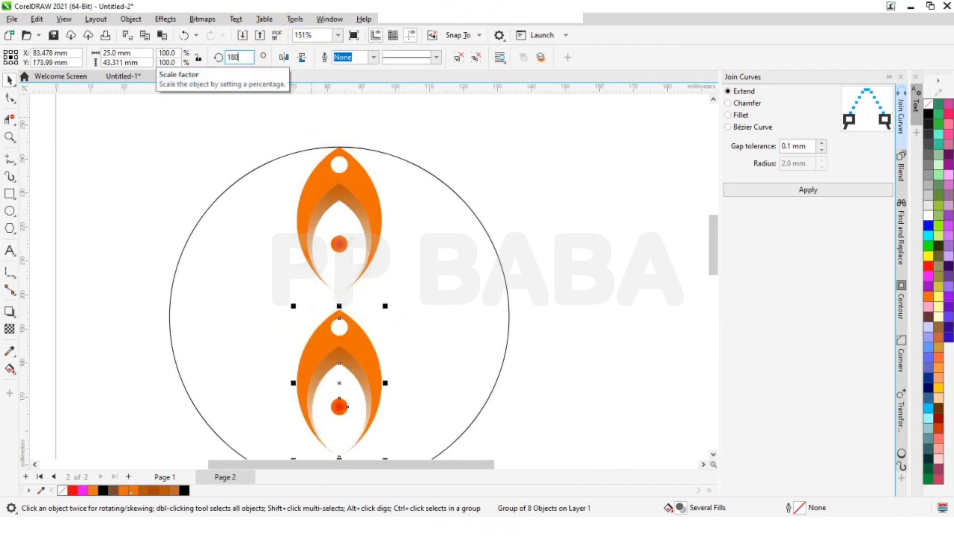
{"action": "key", "text": "Return"}
- Move the rotated duplicate down until its tip meets the lowest point of the large circle
{"action": "scroll", "coordinate": [287, 193], "scroll_direction": "down", "scroll_amount": 2}
{"action": "scroll", "coordinate": [326, 368], "scroll_direction": "up", "scroll_amount": 3}
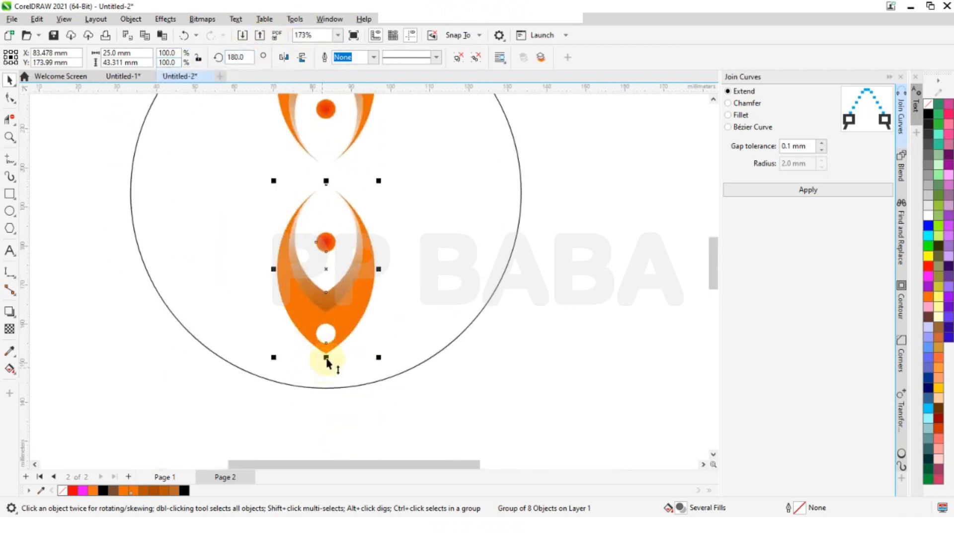
{"action": "left_click_drag", "start_coordinate": [326, 354], "coordinate": [328, 389]}
{"action": "scroll", "coordinate": [327, 389], "scroll_direction": "down", "scroll_amount": 3}
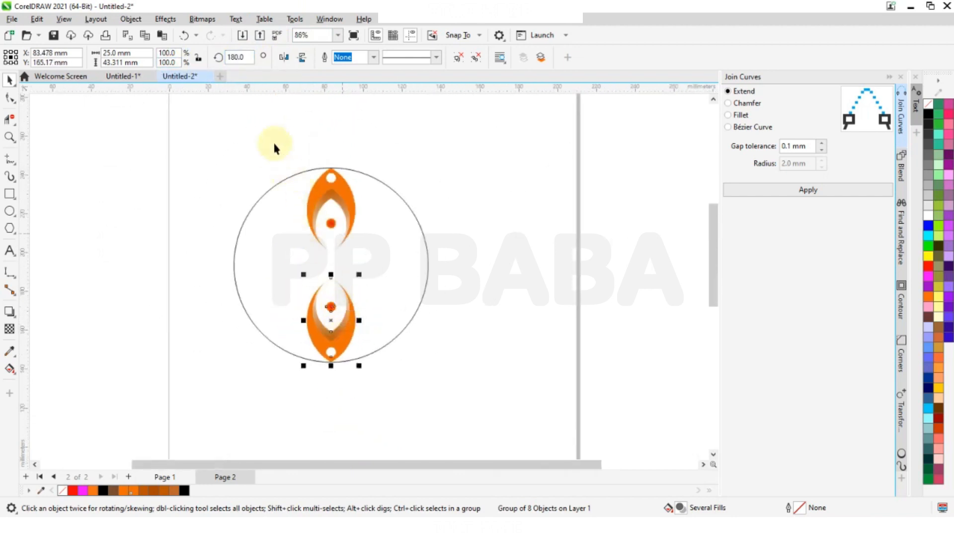
- Rotate a copy of both motifs 60 degrees about the circle's centre and repeat the operation to form six petals
{"action": "left_click_drag", "start_coordinate": [386, 437], "coordinate": [386, 436]}
{"action": "scroll", "coordinate": [341, 202], "scroll_direction": "up", "scroll_amount": 2}
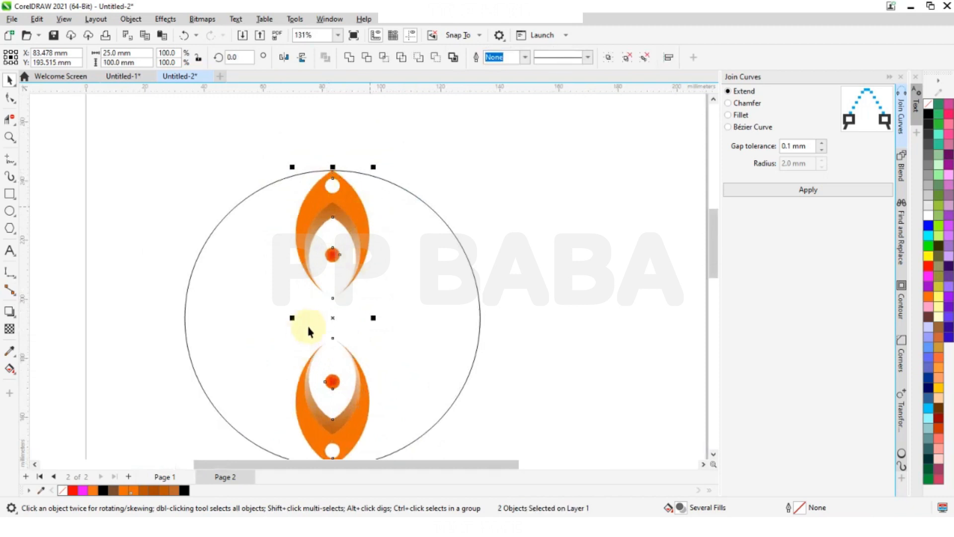
{"action": "left_click", "coordinate": [334, 326]}
{"action": "left_click_drag", "start_coordinate": [389, 183], "coordinate": [472, 282]}
{"action": "key", "text": "ctrl+r"}
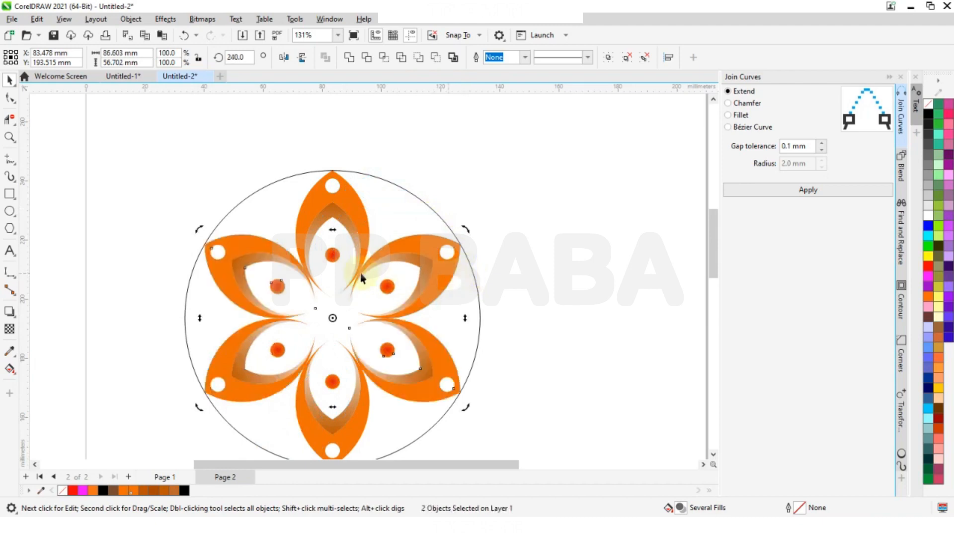
{"action": "left_click", "coordinate": [206, 219]}
{"action": "scroll", "coordinate": [342, 314], "scroll_direction": "up", "scroll_amount": 2}
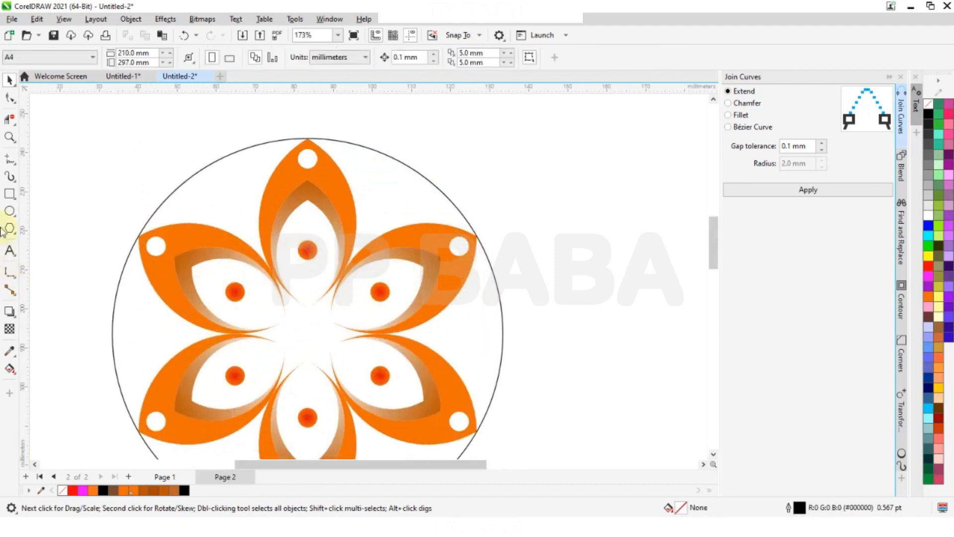
{"action": "left_click", "coordinate": [10, 211]}
{"action": "scroll", "coordinate": [308, 355], "scroll_direction": "up", "scroll_amount": 2}
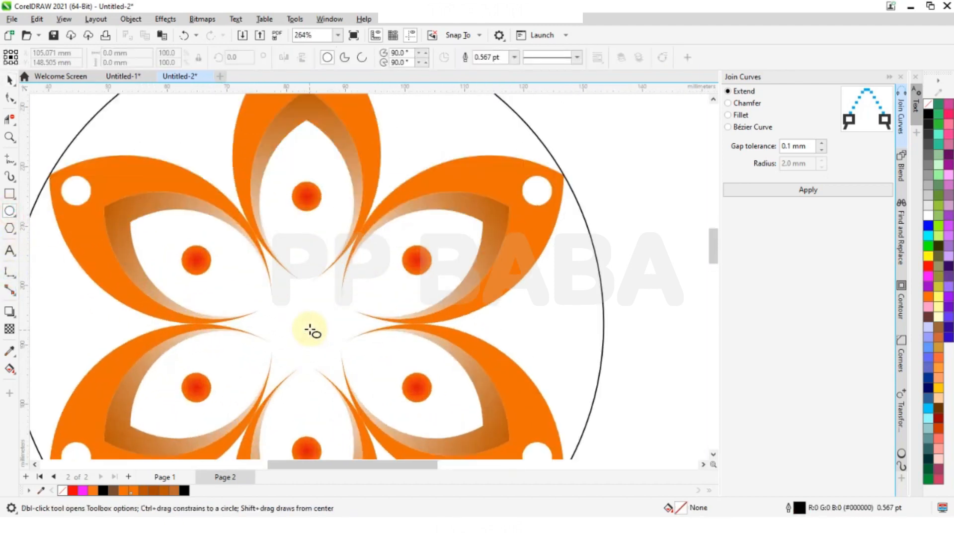
{"action": "left_click_drag", "start_coordinate": [306, 324], "coordinate": [341, 363]}
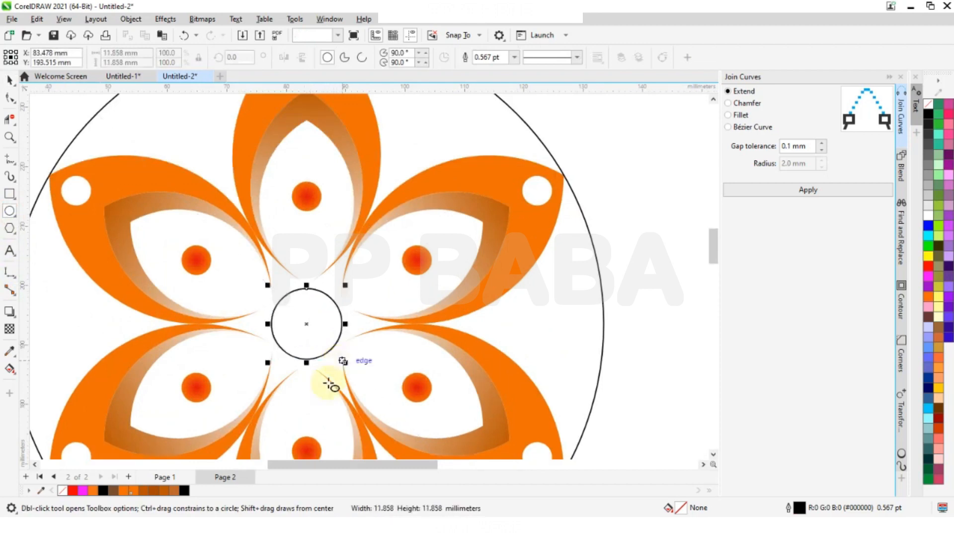
{"action": "left_click", "coordinate": [144, 53]}
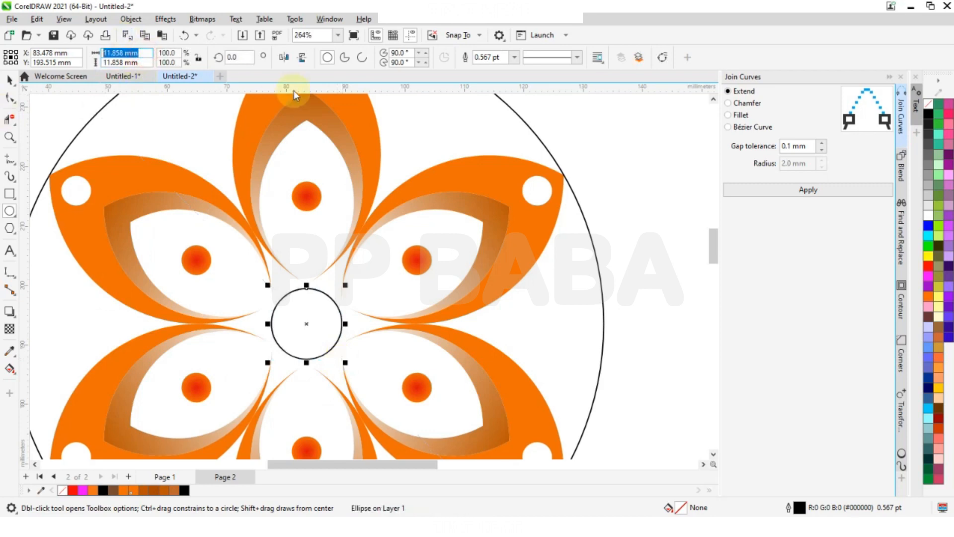
{"action": "type", "text": "12"}
{"action": "key", "text": "Return"}
{"action": "scroll", "coordinate": [357, 282], "scroll_direction": "down", "scroll_amount": 2}
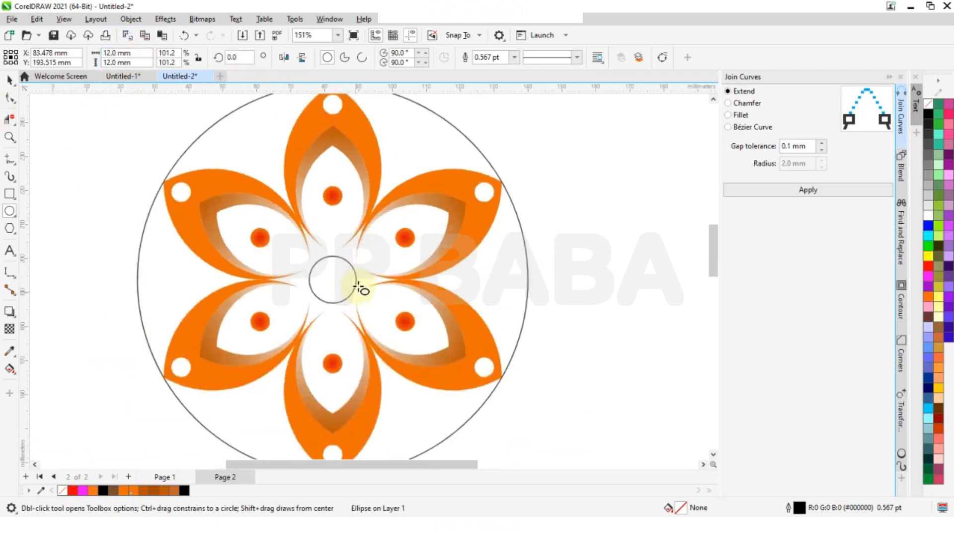
{"action": "scroll", "coordinate": [299, 290], "scroll_direction": "up", "scroll_amount": 2}
{"action": "key", "text": "Delete"}
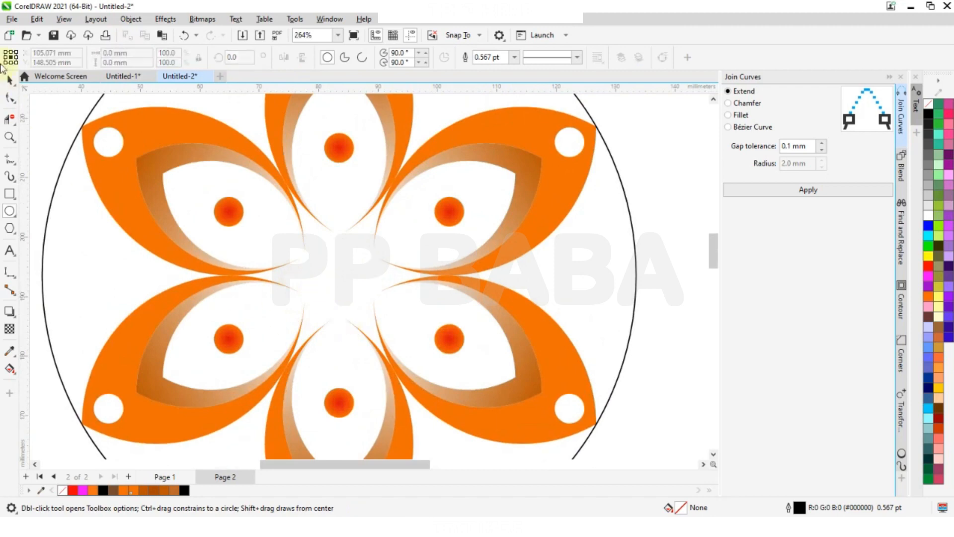
- Ungroup all the objects of the upper-left petal motif
{"action": "left_click", "coordinate": [9, 81]}
{"action": "left_click", "coordinate": [234, 227]}
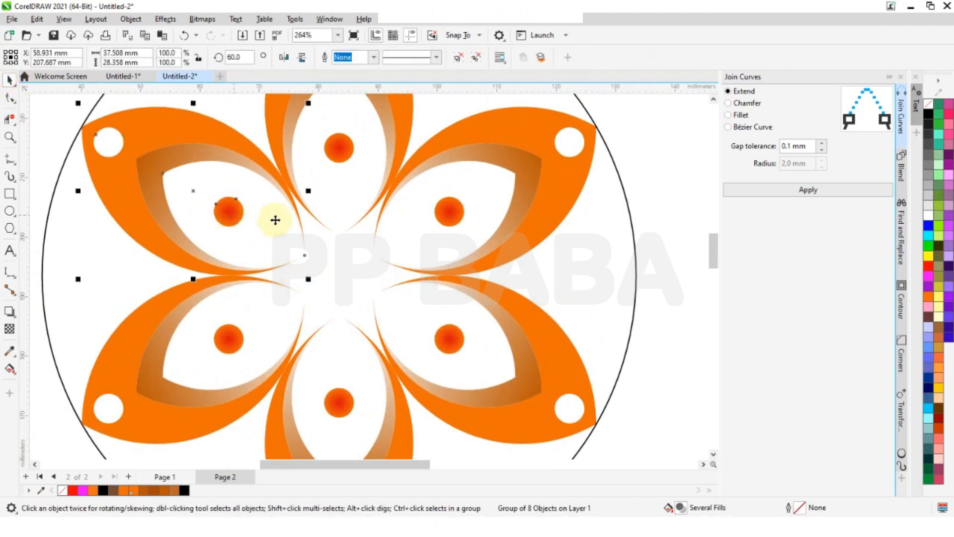
{"action": "left_click", "coordinate": [478, 59]}
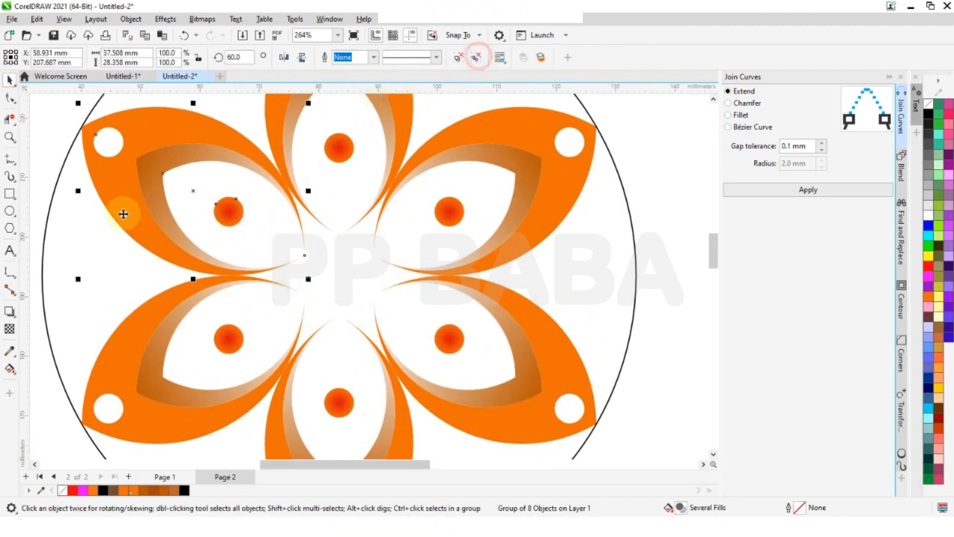
{"action": "left_click", "coordinate": [40, 140]}
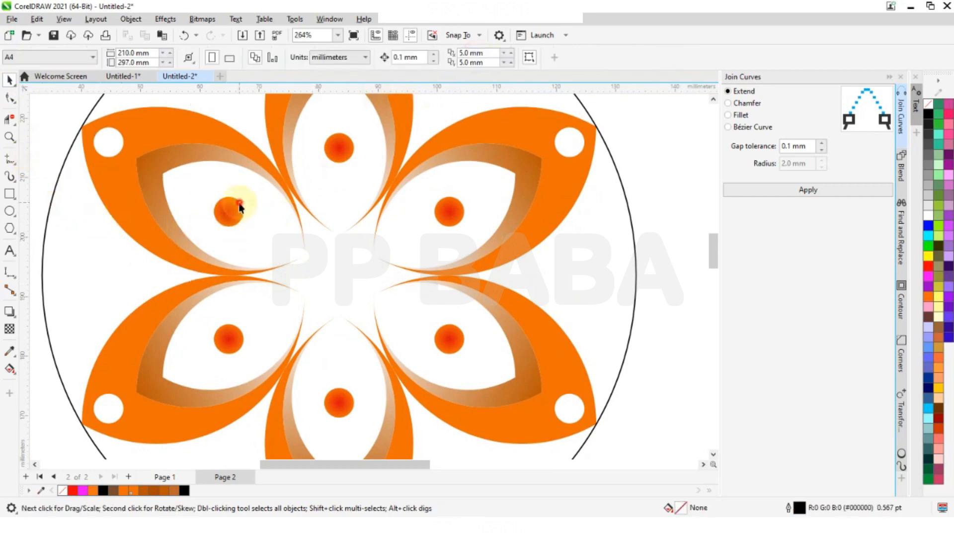
{"action": "left_click", "coordinate": [239, 208]}
{"action": "left_click_drag", "start_coordinate": [230, 214], "coordinate": [352, 252]}
{"action": "scroll", "coordinate": [350, 252], "scroll_direction": "up", "scroll_amount": 2}
{"action": "left_click", "coordinate": [362, 265]}
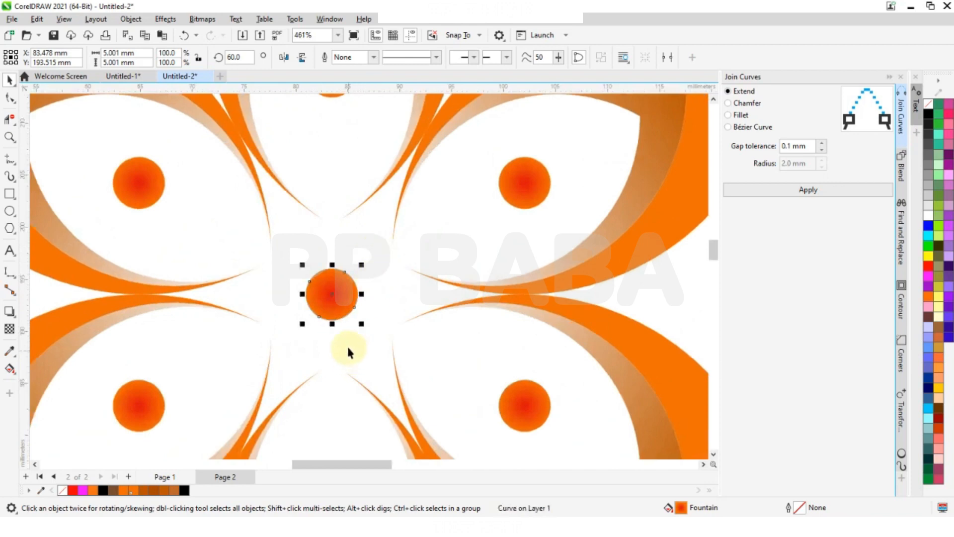
{"action": "key", "text": "Delete"}
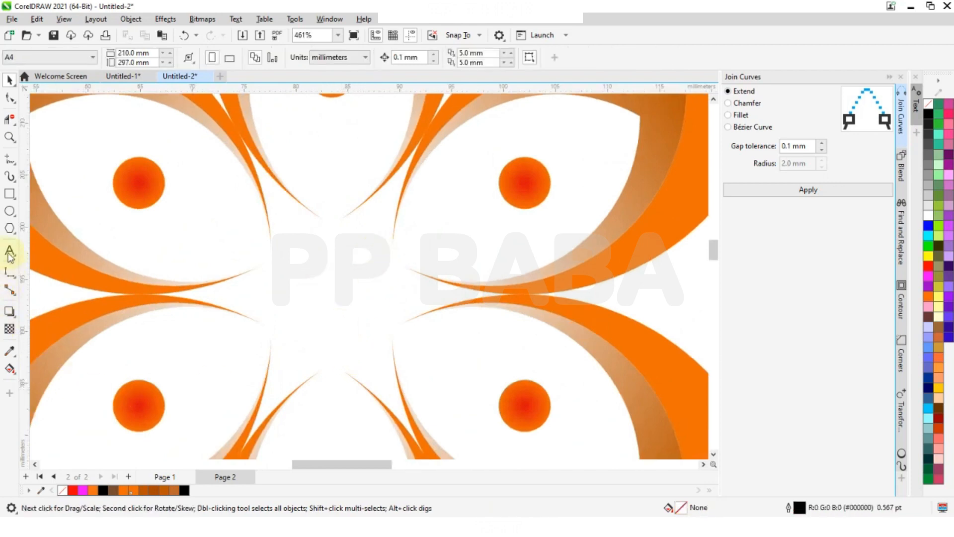
- Draw a circle about 11.9 mm in diameter outward from the flower's centre, sized to fit between the petals' inner tips
{"action": "left_click", "coordinate": [10, 212]}
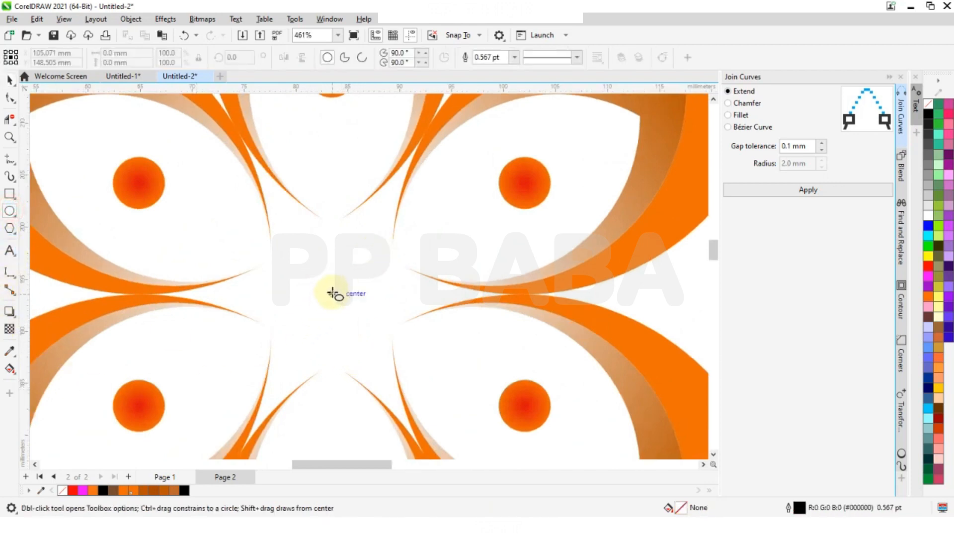
{"action": "left_click_drag", "start_coordinate": [332, 294], "coordinate": [394, 357]}
{"action": "scroll", "coordinate": [362, 283], "scroll_direction": "down", "scroll_amount": 2}
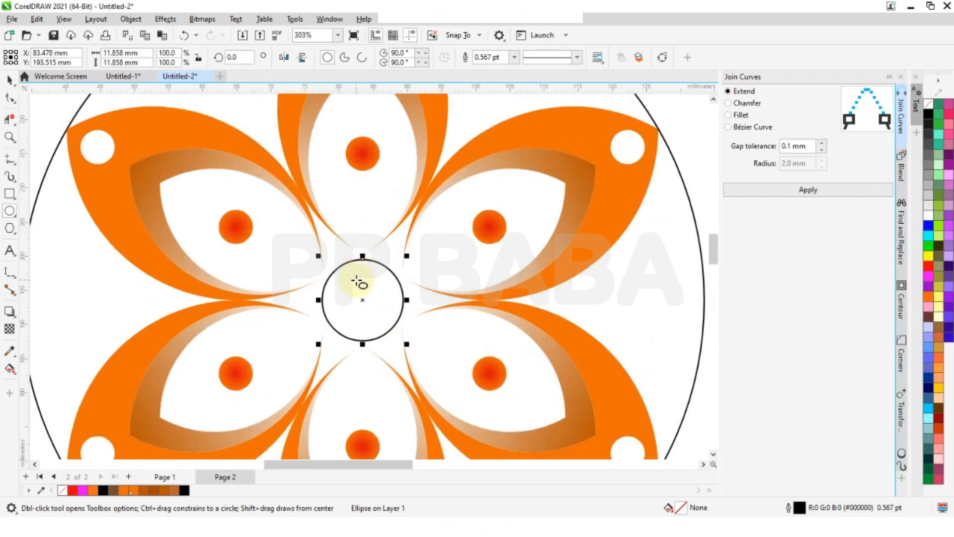
{"action": "scroll", "coordinate": [358, 282], "scroll_direction": "up", "scroll_amount": 1}
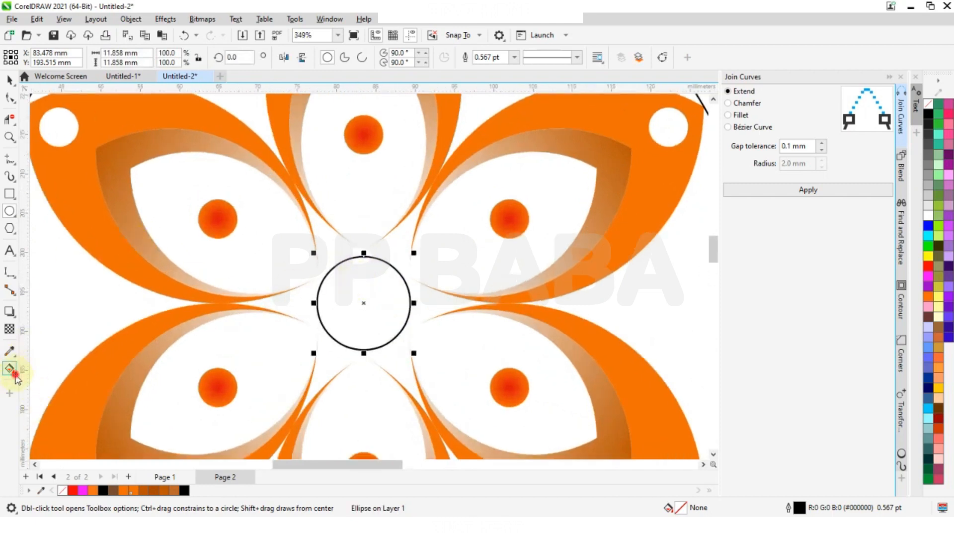
- Fill the centre circle with solid orange using the Smart Fill tool
{"action": "left_click", "coordinate": [15, 374]}
{"action": "left_click", "coordinate": [54, 382]}
{"action": "left_click", "coordinate": [365, 343]}
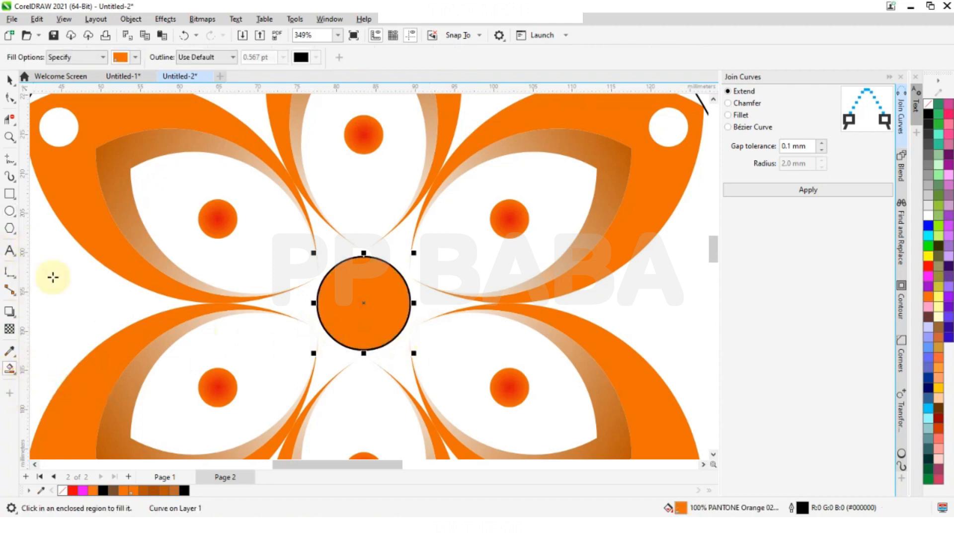
{"action": "scroll", "coordinate": [484, 234], "scroll_direction": "down", "scroll_amount": 4}
{"action": "key", "text": "space"}
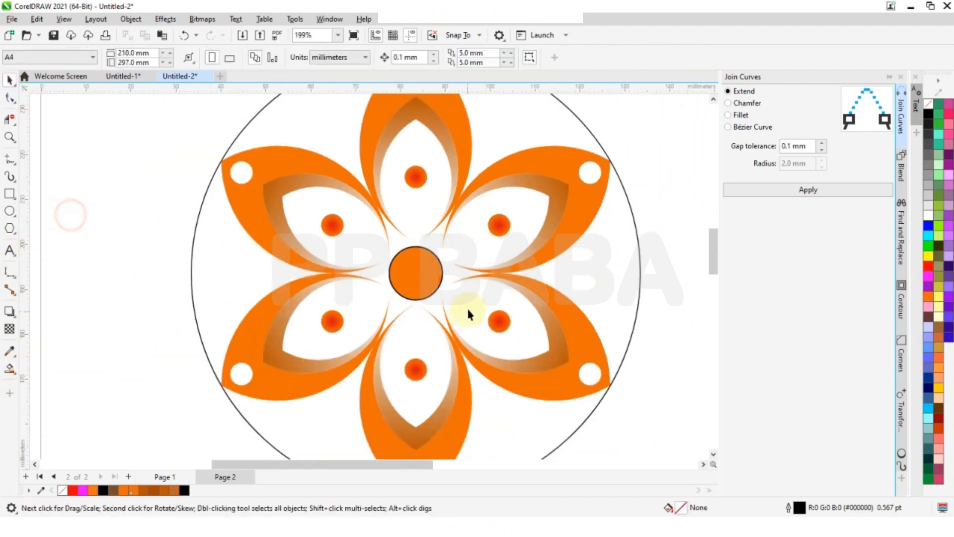
- Apply a fountain fill across the centre circle and make it elliptical, radiating from the middle to orange at the edge
{"action": "scroll", "coordinate": [465, 310], "scroll_direction": "up", "scroll_amount": 2}
{"action": "key", "text": "g"}
{"action": "left_click", "coordinate": [400, 271]}
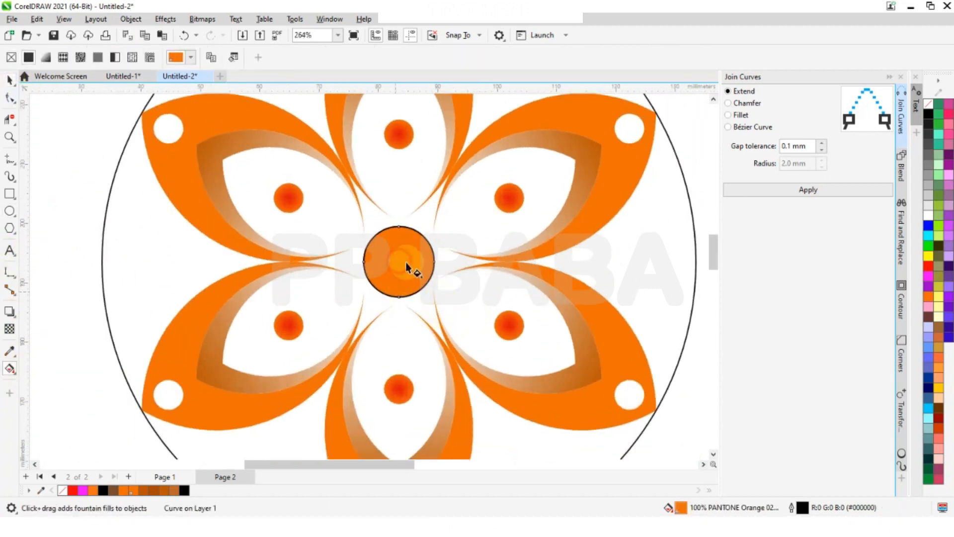
{"action": "scroll", "coordinate": [395, 268], "scroll_direction": "up", "scroll_amount": 2}
{"action": "left_click_drag", "start_coordinate": [330, 273], "coordinate": [454, 273]}
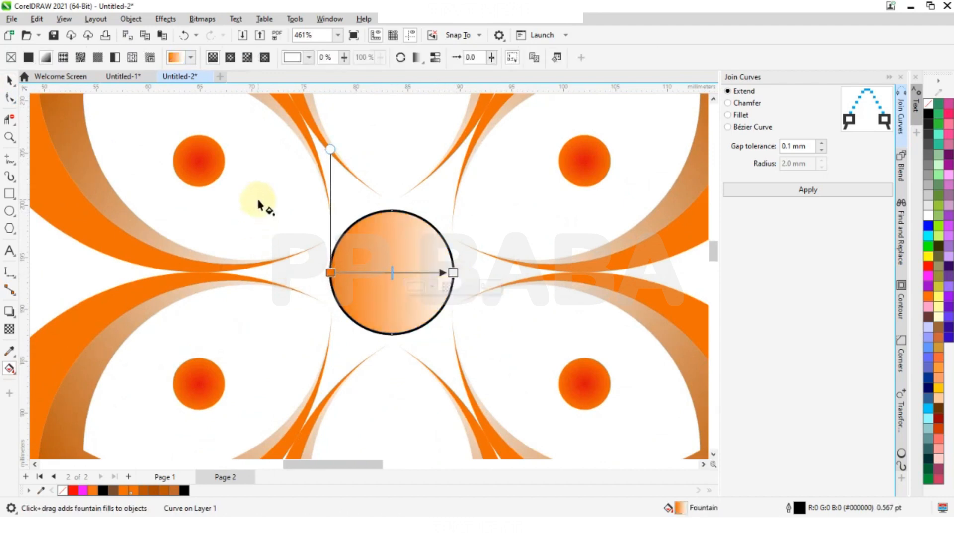
{"action": "left_click", "coordinate": [230, 57]}
{"action": "scroll", "coordinate": [422, 270], "scroll_direction": "up", "scroll_amount": 1}
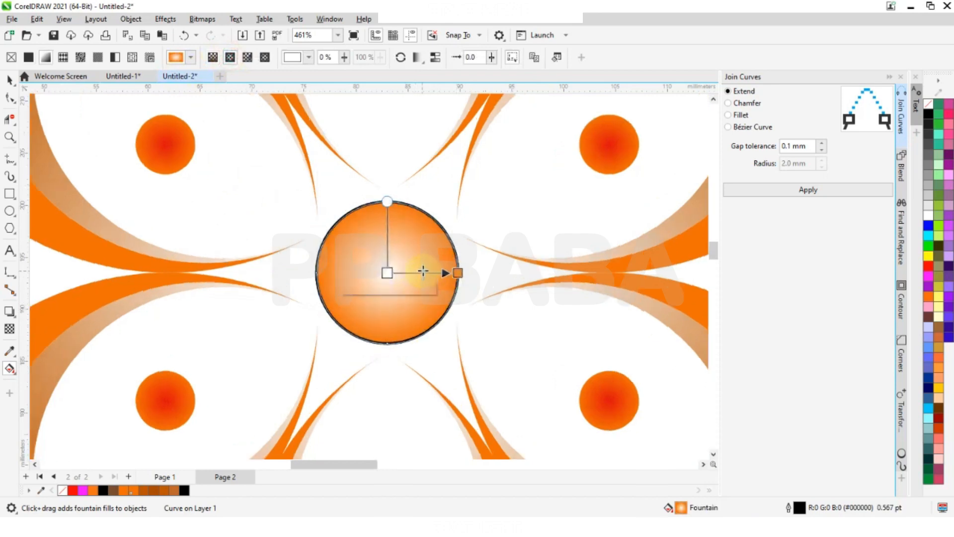
- Set the inner colour of the centre circle's fountain fill to red, #C90A0A
{"action": "left_click", "coordinate": [368, 291]}
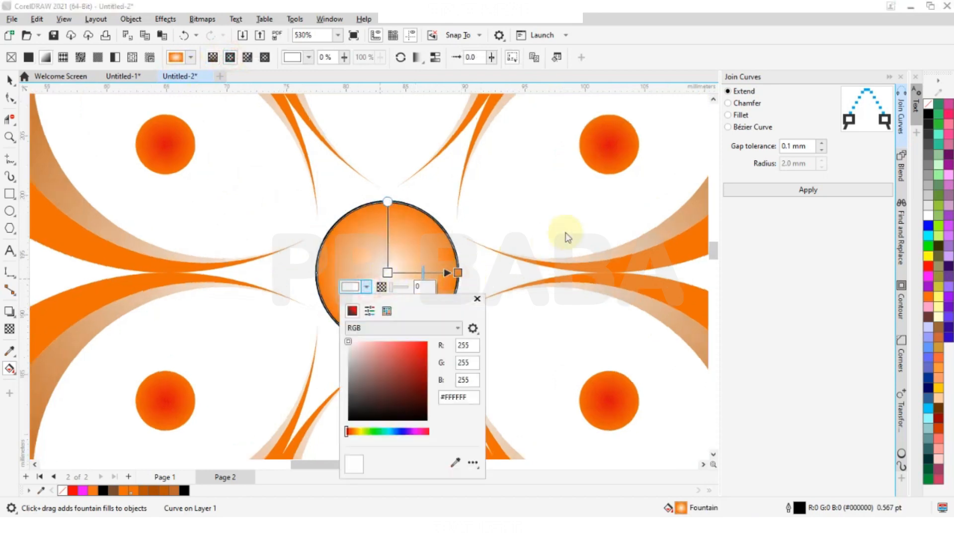
{"action": "left_click", "coordinate": [423, 357]}
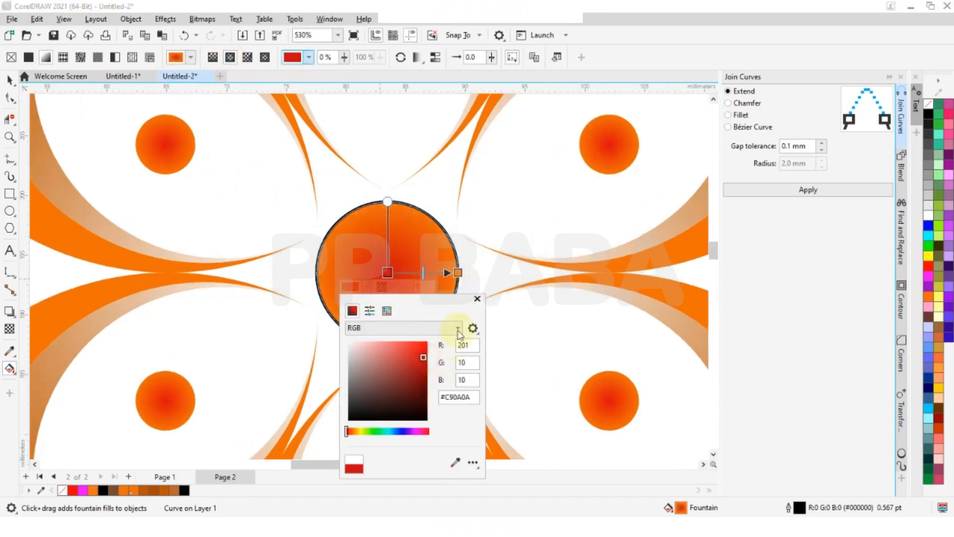
{"action": "left_click", "coordinate": [478, 300]}
{"action": "scroll", "coordinate": [438, 281], "scroll_direction": "down", "scroll_amount": 4}
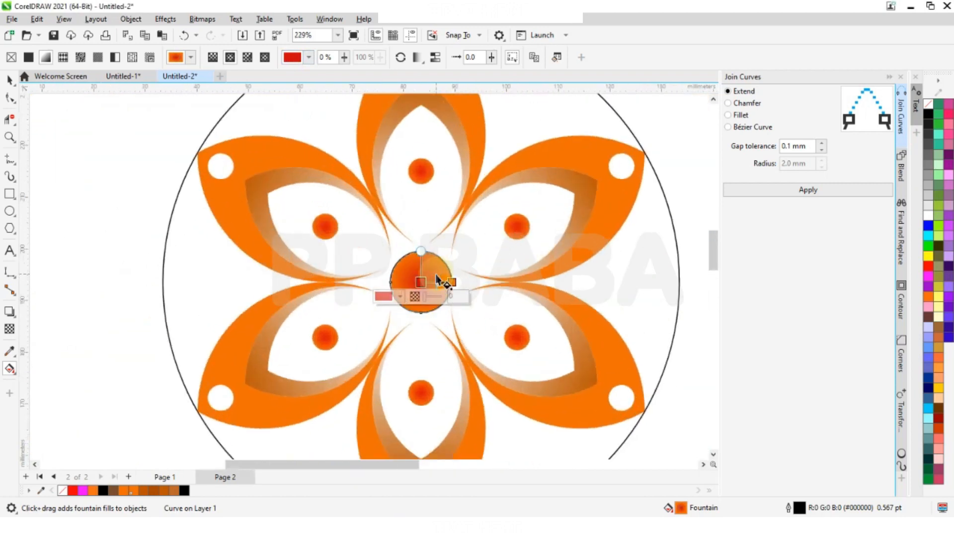
{"action": "scroll", "coordinate": [438, 280], "scroll_direction": "up", "scroll_amount": 4}
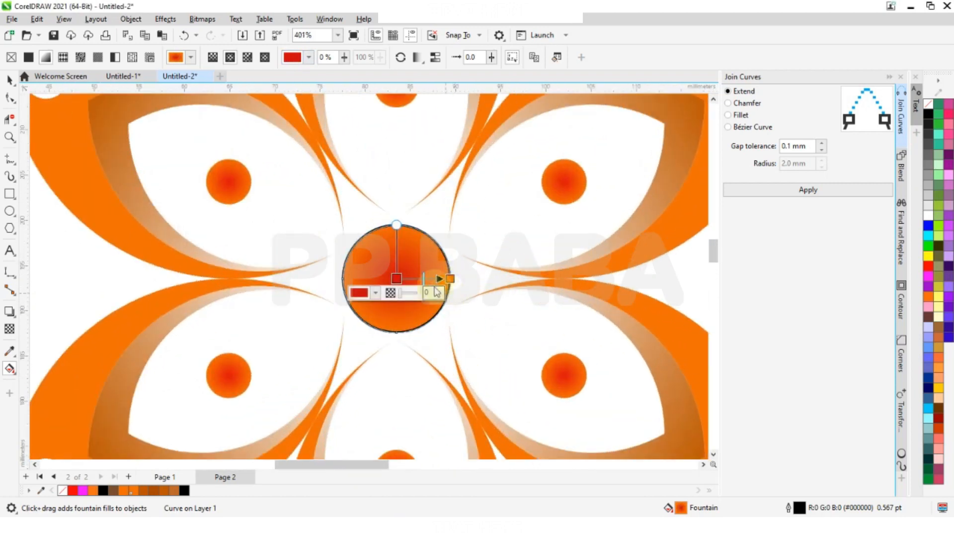
{"action": "scroll", "coordinate": [427, 280], "scroll_direction": "up", "scroll_amount": 4}
{"action": "left_click", "coordinate": [436, 277]}
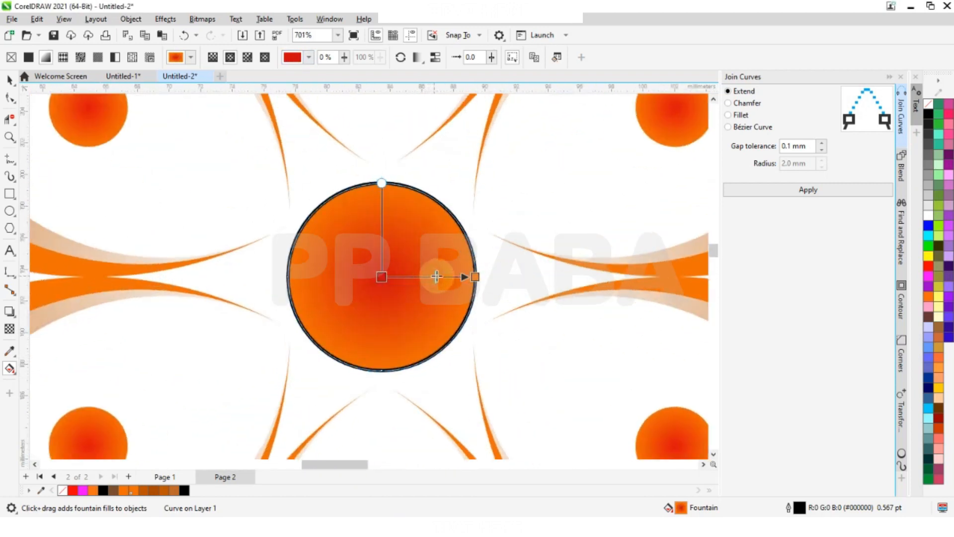
{"action": "scroll", "coordinate": [422, 280], "scroll_direction": "down", "scroll_amount": 6}
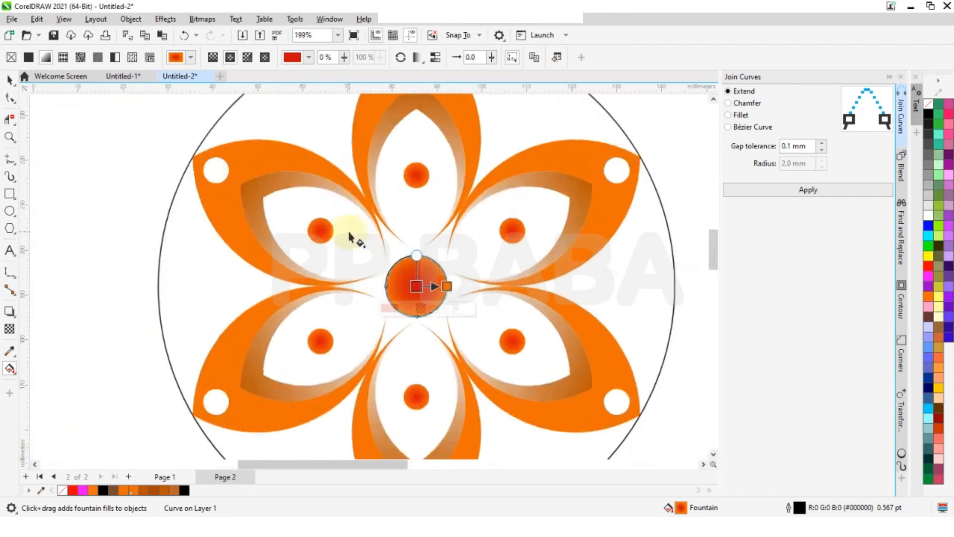
- Select the gradient-filled centre circle and remove its outline
{"action": "scroll", "coordinate": [370, 270], "scroll_direction": "down", "scroll_amount": 2}
{"action": "left_click", "coordinate": [9, 80]}
{"action": "left_click", "coordinate": [80, 189]}
{"action": "scroll", "coordinate": [383, 297], "scroll_direction": "up", "scroll_amount": 1}
{"action": "left_click", "coordinate": [401, 270]}
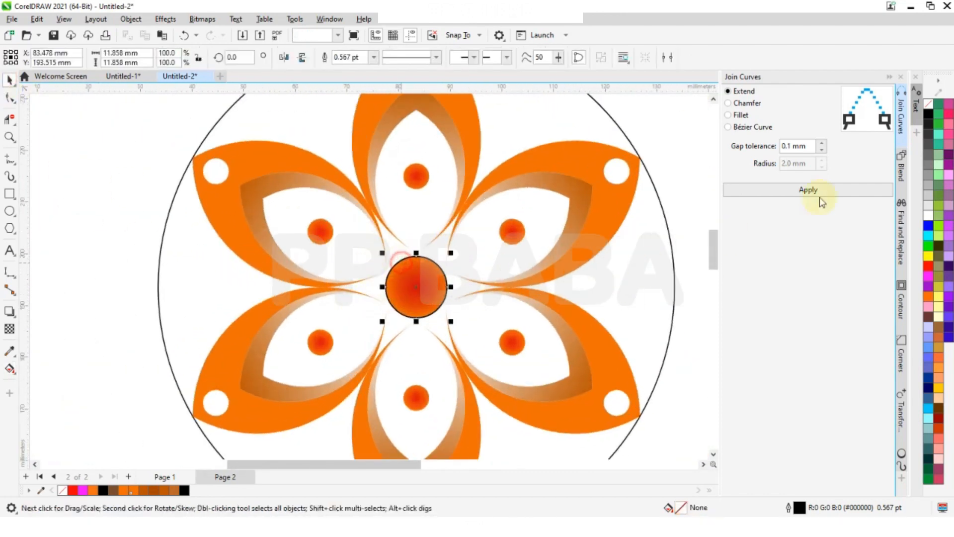
{"action": "right_click", "coordinate": [929, 106]}
{"action": "left_click", "coordinate": [922, 110]}
{"action": "scroll", "coordinate": [475, 248], "scroll_direction": "down", "scroll_amount": 1}
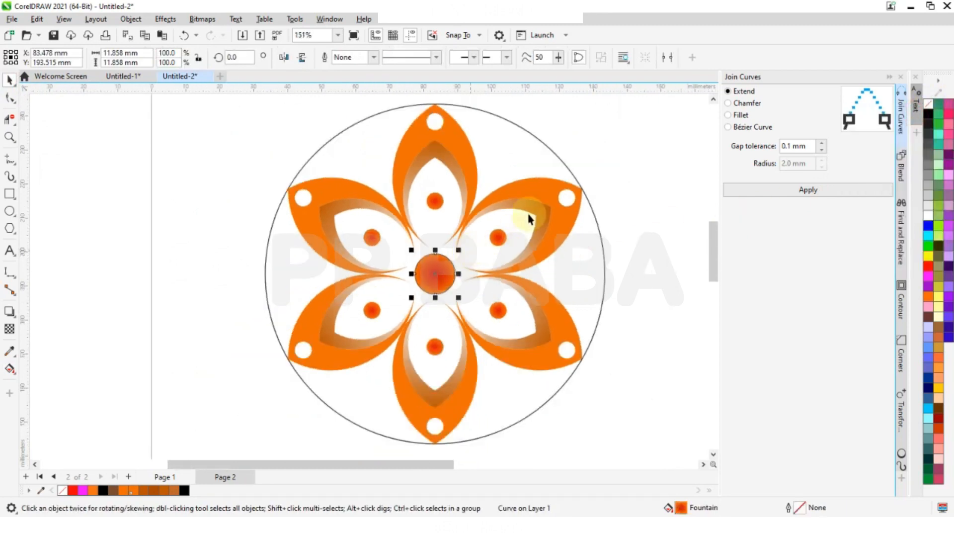
- Delete the large circle surrounding the six petals
{"action": "left_click", "coordinate": [531, 139]}
{"action": "key", "text": "Delete"}
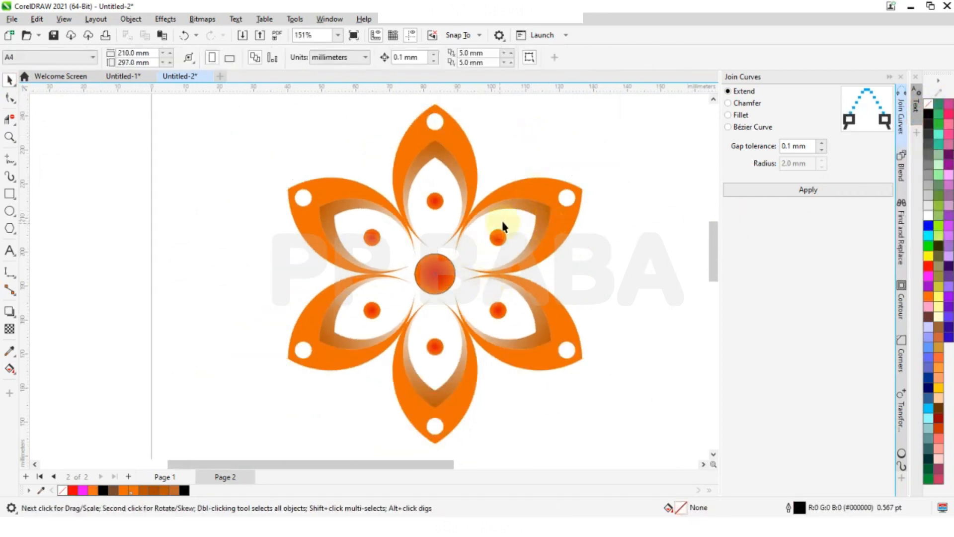
- Select the whole flower and move it to the horizontal middle of the page, near the upper edge
{"action": "scroll", "coordinate": [404, 286], "scroll_direction": "down", "scroll_amount": 2}
{"action": "scroll", "coordinate": [405, 286], "scroll_direction": "down", "scroll_amount": 1}
{"action": "key", "text": "ctrl+a"}
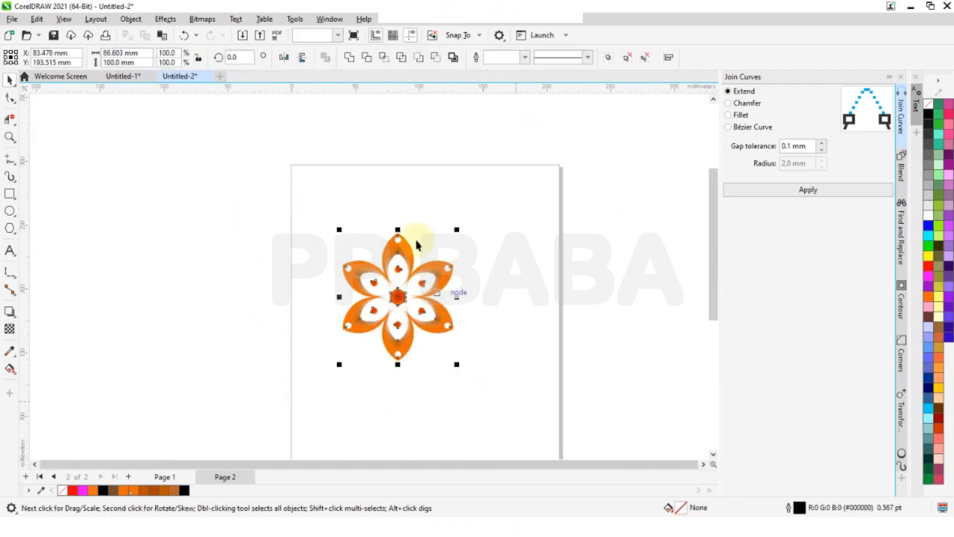
{"action": "scroll", "coordinate": [418, 241], "scroll_direction": "up", "scroll_amount": 2}
{"action": "left_click_drag", "start_coordinate": [385, 342], "coordinate": [436, 243]}
- Place a duplicate of the flower directly below the original and raise it until the two petal tips meet
{"action": "left_click_drag", "start_coordinate": [437, 134], "coordinate": [443, 369]}
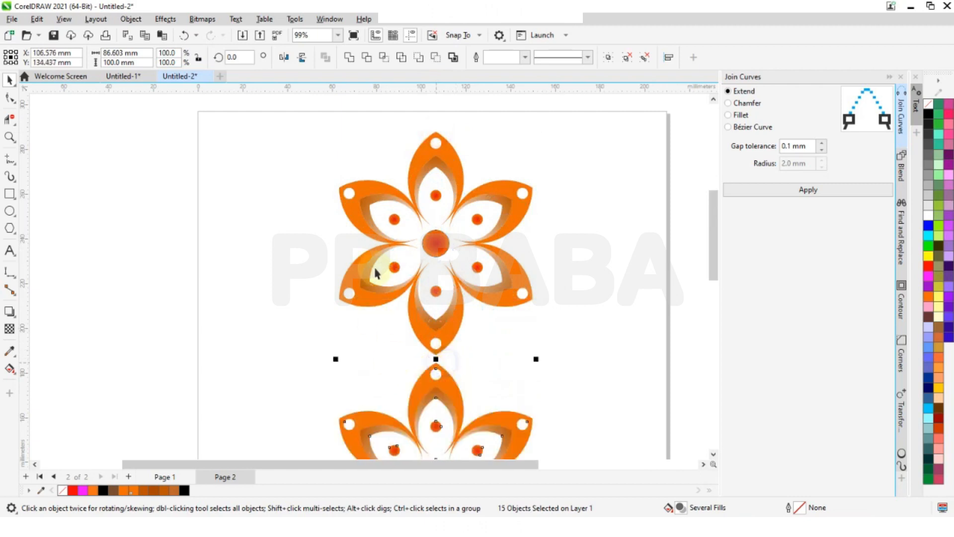
{"action": "scroll", "coordinate": [405, 312], "scroll_direction": "down", "scroll_amount": 2}
{"action": "scroll", "coordinate": [407, 317], "scroll_direction": "up", "scroll_amount": 5}
{"action": "left_click_drag", "start_coordinate": [402, 307], "coordinate": [402, 297]}
{"action": "scroll", "coordinate": [406, 244], "scroll_direction": "down", "scroll_amount": 3}
{"action": "left_click", "coordinate": [186, 280]}
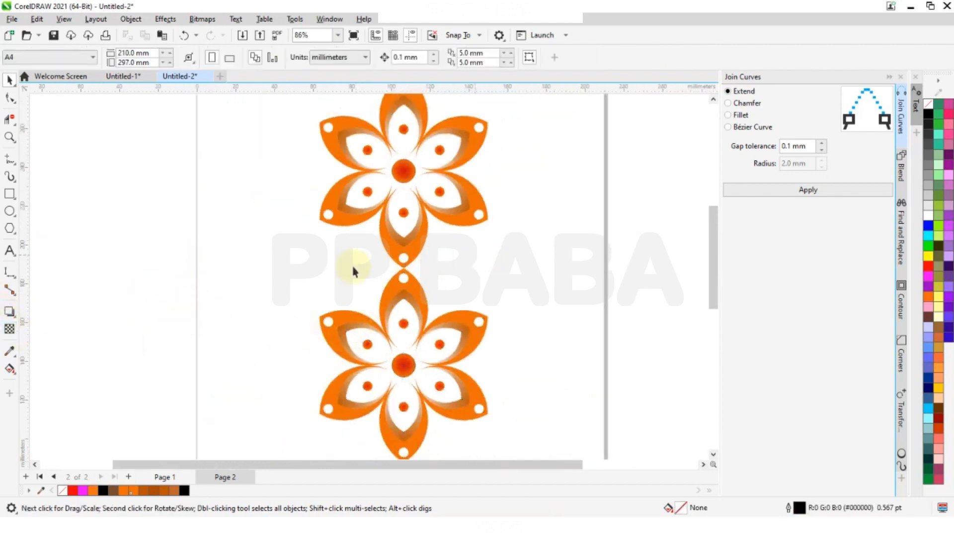
- Examine the two stacked flowers and the joint where their petal tips meet
{"action": "left_click_drag", "start_coordinate": [454, 403], "coordinate": [513, 448]}
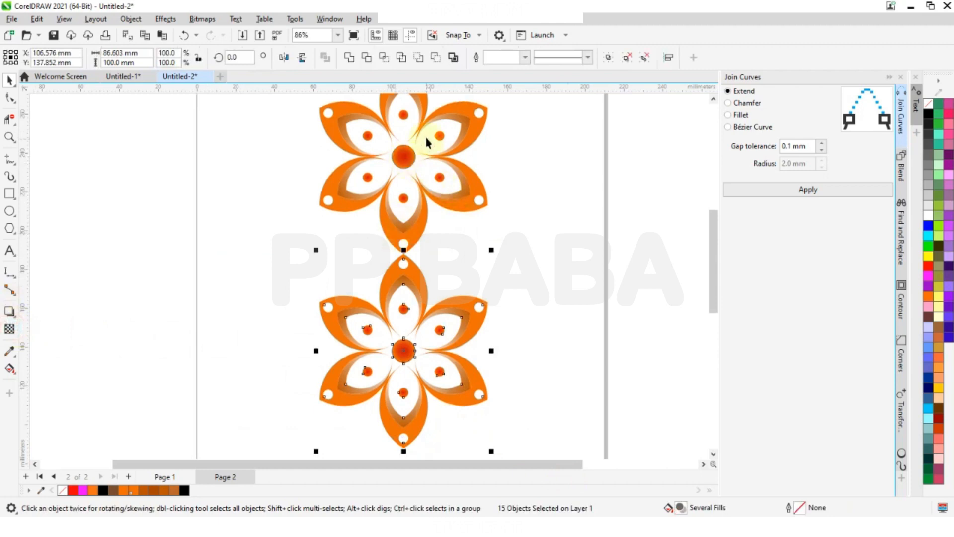
{"action": "scroll", "coordinate": [320, 181], "scroll_direction": "up", "scroll_amount": 4}
{"action": "scroll", "coordinate": [361, 207], "scroll_direction": "down", "scroll_amount": 2}
{"action": "scroll", "coordinate": [360, 206], "scroll_direction": "down", "scroll_amount": 2}
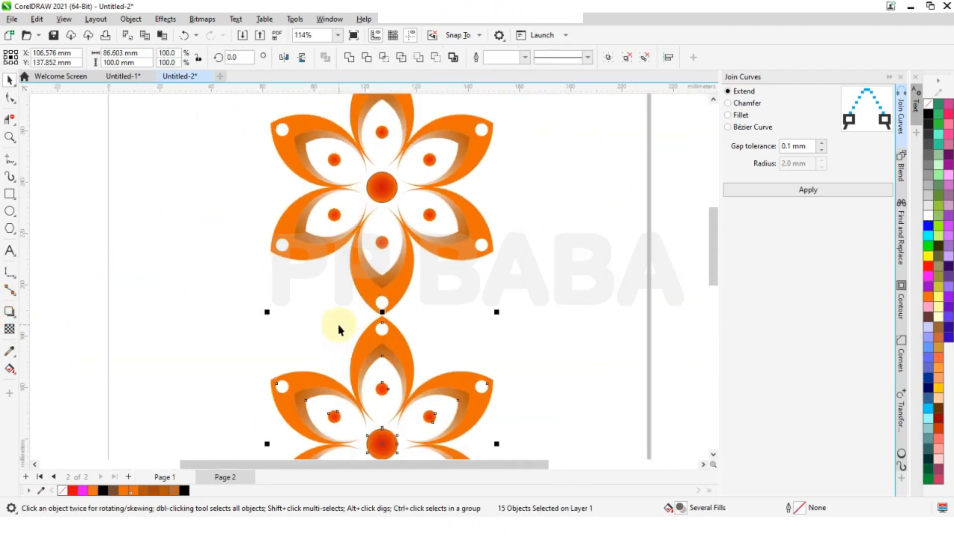
{"action": "left_click", "coordinate": [14, 84]}
{"action": "left_click", "coordinate": [128, 253]}
{"action": "scroll", "coordinate": [301, 323], "scroll_direction": "down", "scroll_amount": 1}
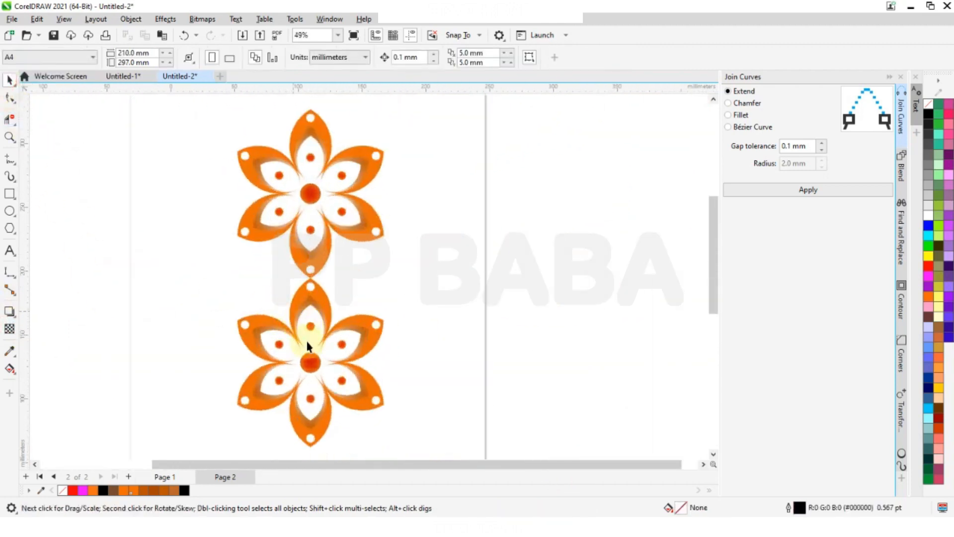
{"action": "scroll", "coordinate": [319, 299], "scroll_direction": "up", "scroll_amount": 5}
{"action": "scroll", "coordinate": [321, 299], "scroll_direction": "down", "scroll_amount": 3}
{"action": "scroll", "coordinate": [321, 299], "scroll_direction": "down", "scroll_amount": 3}
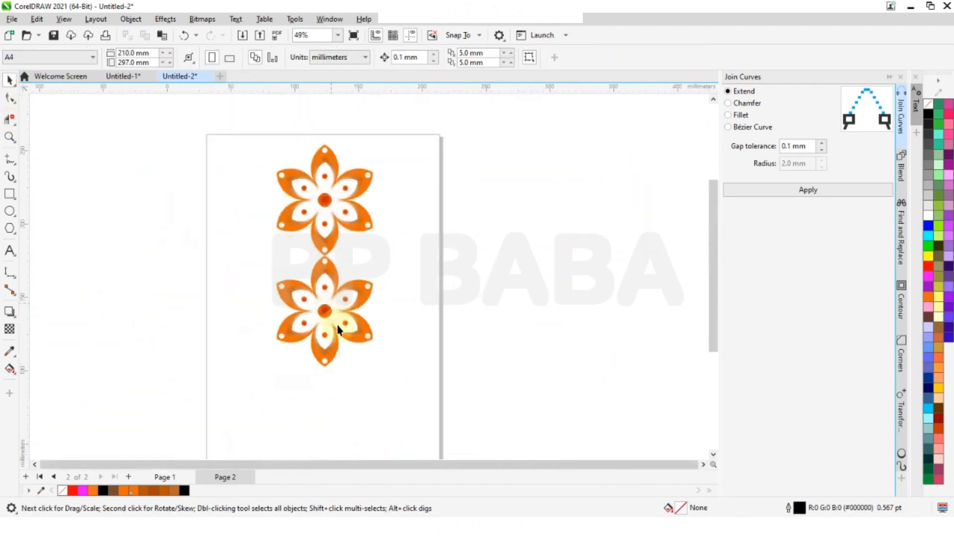
- Remove the outline from all objects of the two stacked flowers
{"action": "left_click_drag", "start_coordinate": [429, 91], "coordinate": [431, 95]}
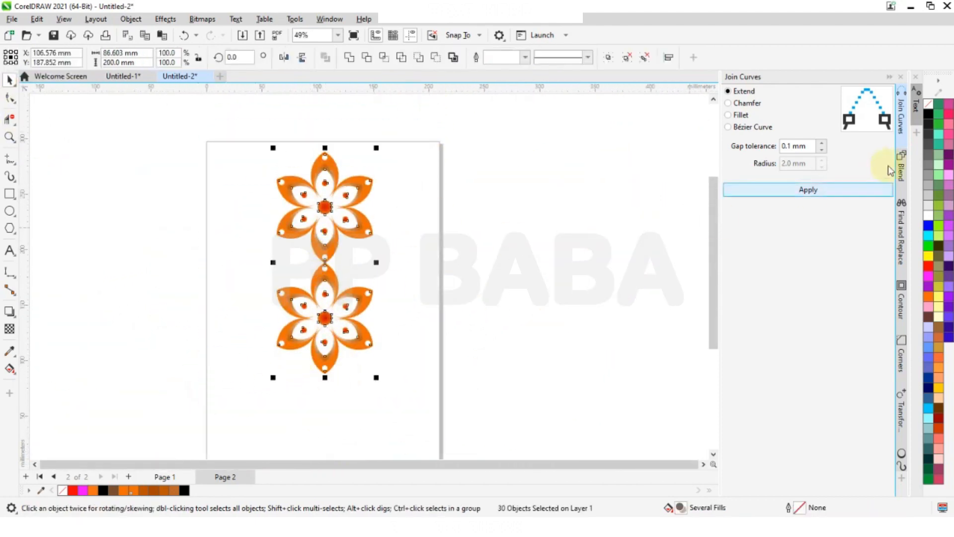
{"action": "right_click", "coordinate": [930, 106]}
{"action": "left_click", "coordinate": [594, 243]}
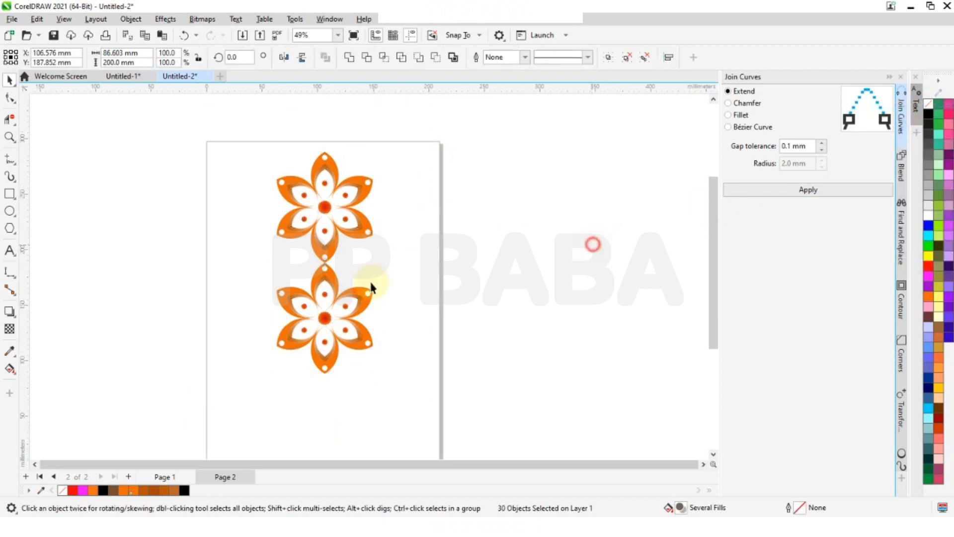
{"action": "scroll", "coordinate": [309, 249], "scroll_direction": "up", "scroll_amount": 2}
{"action": "scroll", "coordinate": [288, 294], "scroll_direction": "down", "scroll_amount": 1}
{"action": "scroll", "coordinate": [333, 218], "scroll_direction": "up", "scroll_amount": 1}
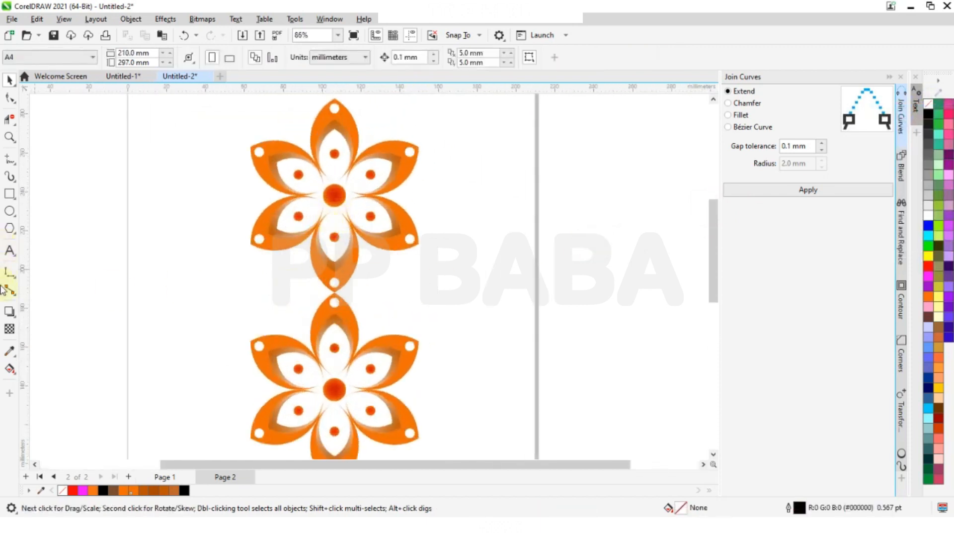
{"action": "left_click", "coordinate": [9, 328]}
{"action": "left_click", "coordinate": [348, 352]}
{"action": "left_click", "coordinate": [9, 79]}
{"action": "left_click", "coordinate": [76, 162]}
- Select all parts of the lower flower and group them
{"action": "scroll", "coordinate": [327, 359], "scroll_direction": "down", "scroll_amount": 2}
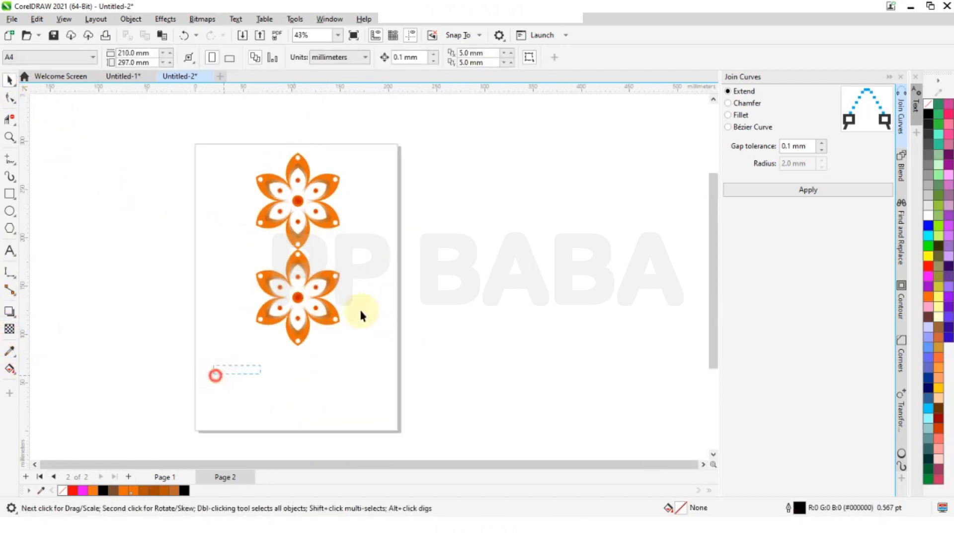
{"action": "left_click_drag", "start_coordinate": [391, 248], "coordinate": [392, 248]}
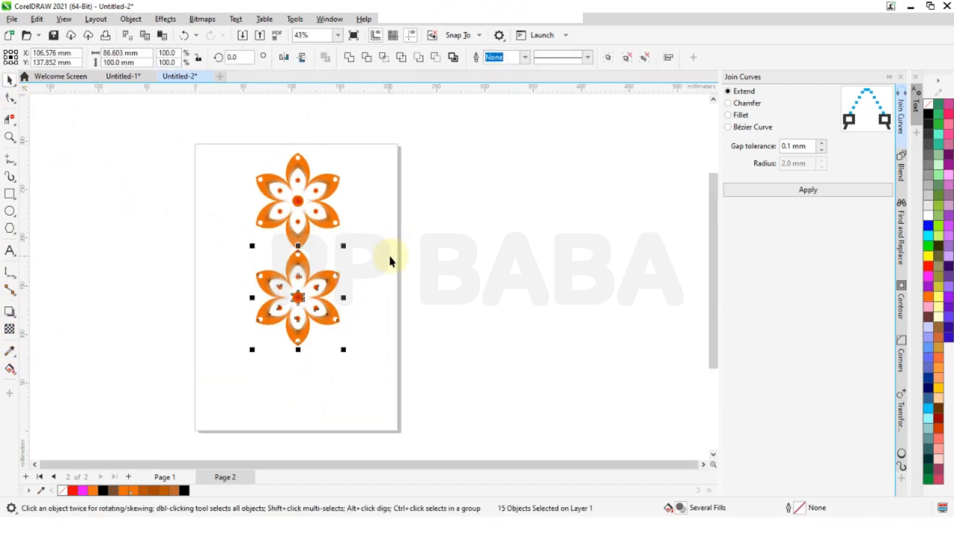
{"action": "scroll", "coordinate": [284, 266], "scroll_direction": "up", "scroll_amount": 1}
{"action": "key", "text": "ctrl+g"}
- Apply a linear fountain transparency to the lower flower group, running from the upper flower's centre down to the lower flower's centre
{"action": "left_click", "coordinate": [9, 329]}
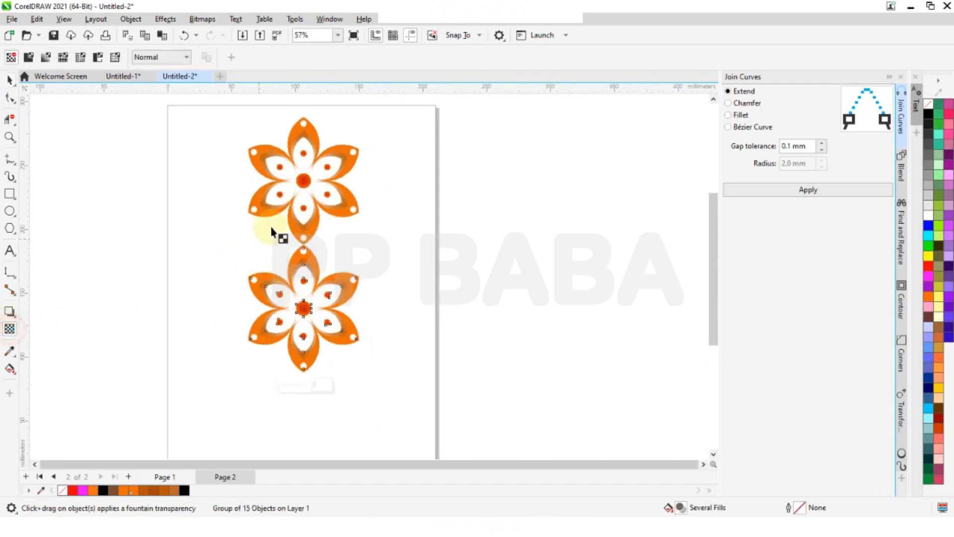
{"action": "left_click_drag", "start_coordinate": [304, 181], "coordinate": [304, 305]}
{"action": "scroll", "coordinate": [298, 229], "scroll_direction": "up", "scroll_amount": 1}
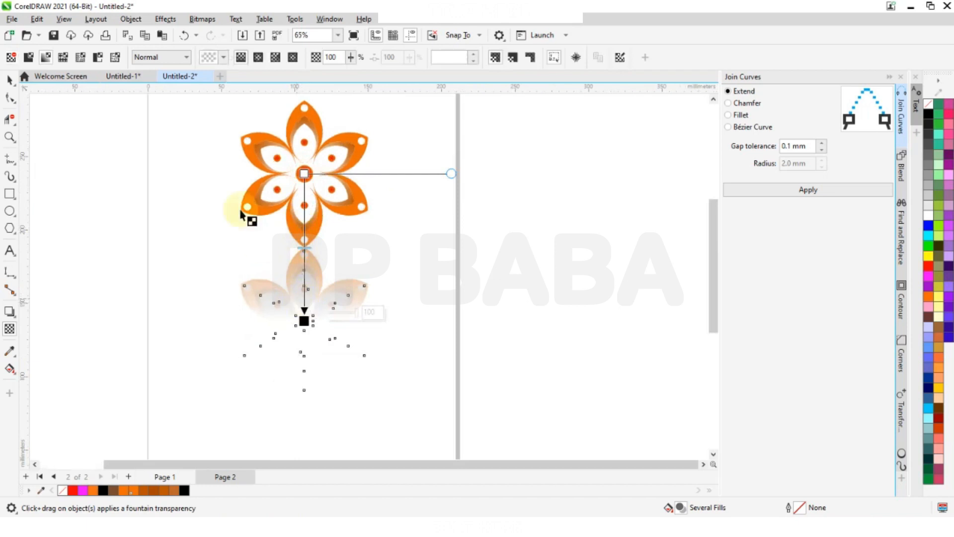
{"action": "left_click", "coordinate": [45, 146]}
{"action": "scroll", "coordinate": [328, 234], "scroll_direction": "down", "scroll_amount": 3}
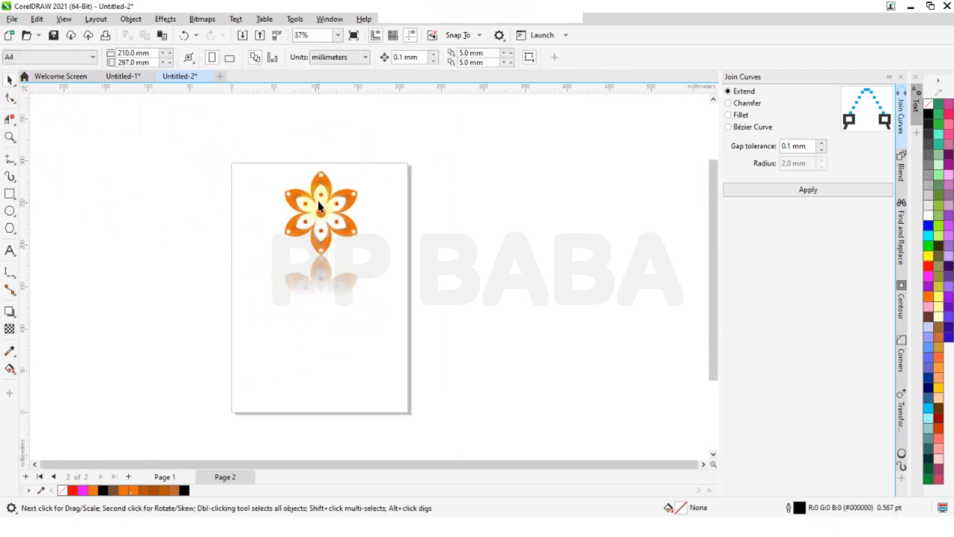
- Group the flower with its faded reflection and centre the group on the page
{"action": "left_click_drag", "start_coordinate": [417, 396], "coordinate": [438, 410]}
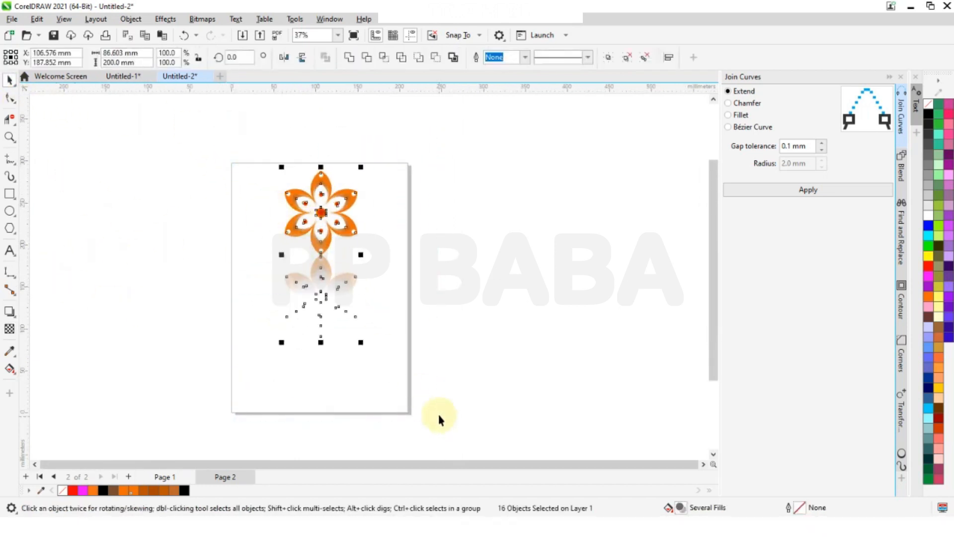
{"action": "key", "text": "ctrl+g"}
{"action": "left_click", "coordinate": [244, 275]}
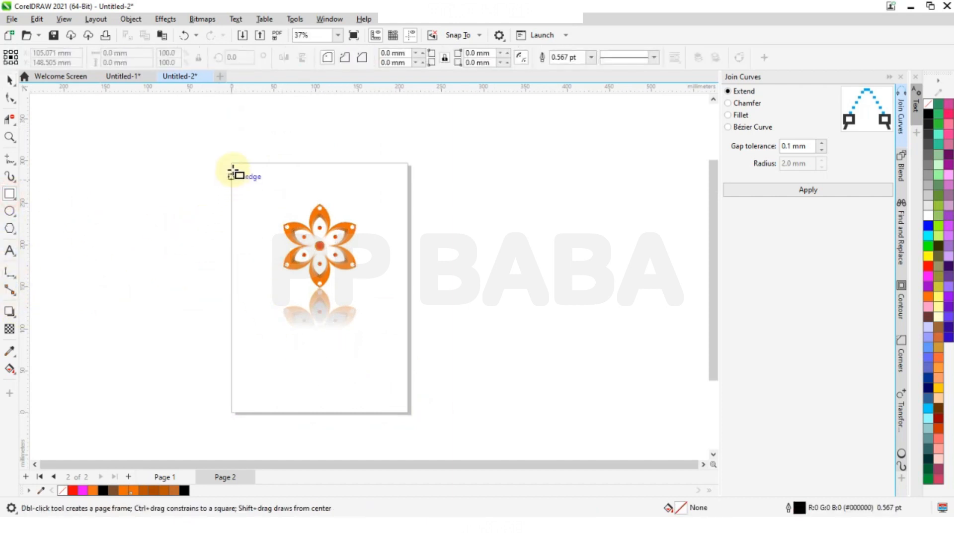
- Draw a 210 by 297 mm rectangle covering the whole page and fill it black behind the flowers
{"action": "left_click_drag", "start_coordinate": [231, 162], "coordinate": [409, 413]}
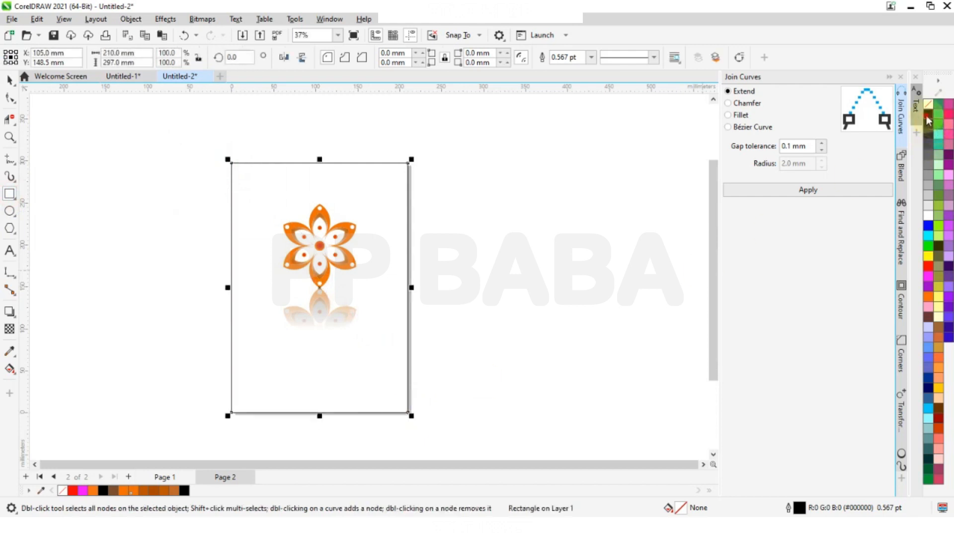
{"action": "left_click", "coordinate": [928, 114]}
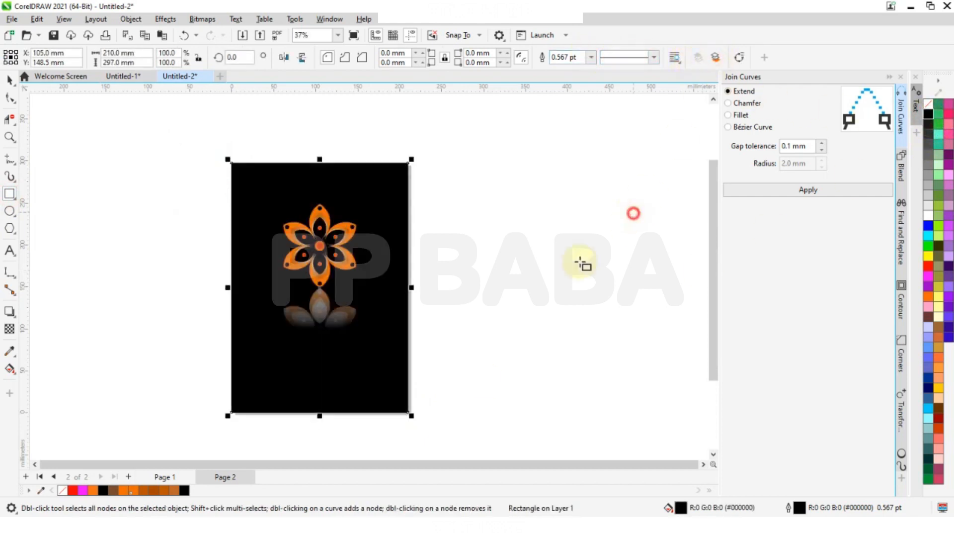
{"action": "scroll", "coordinate": [348, 268], "scroll_direction": "up", "scroll_amount": 5}
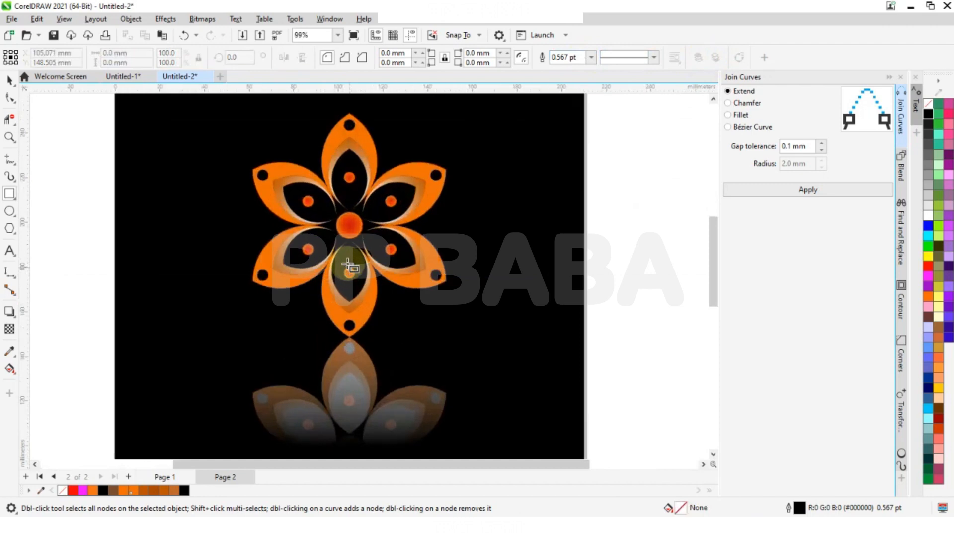
{"action": "scroll", "coordinate": [348, 266], "scroll_direction": "up", "scroll_amount": 1}
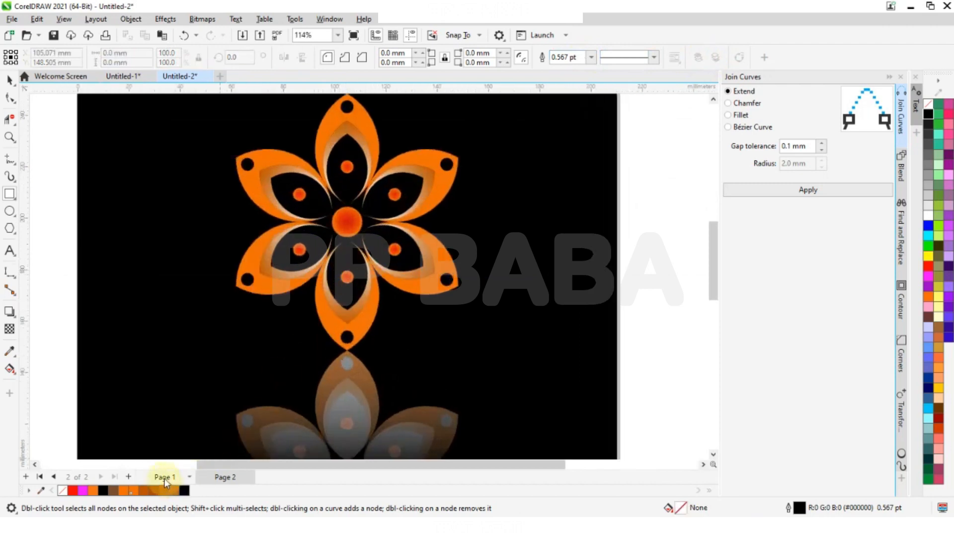
- Compare the flower and reflection on black with the finished version on Page 1
{"action": "left_click", "coordinate": [166, 478]}
{"action": "scroll", "coordinate": [409, 304], "scroll_direction": "down", "scroll_amount": 2}
{"action": "scroll", "coordinate": [450, 224], "scroll_direction": "up", "scroll_amount": 1}
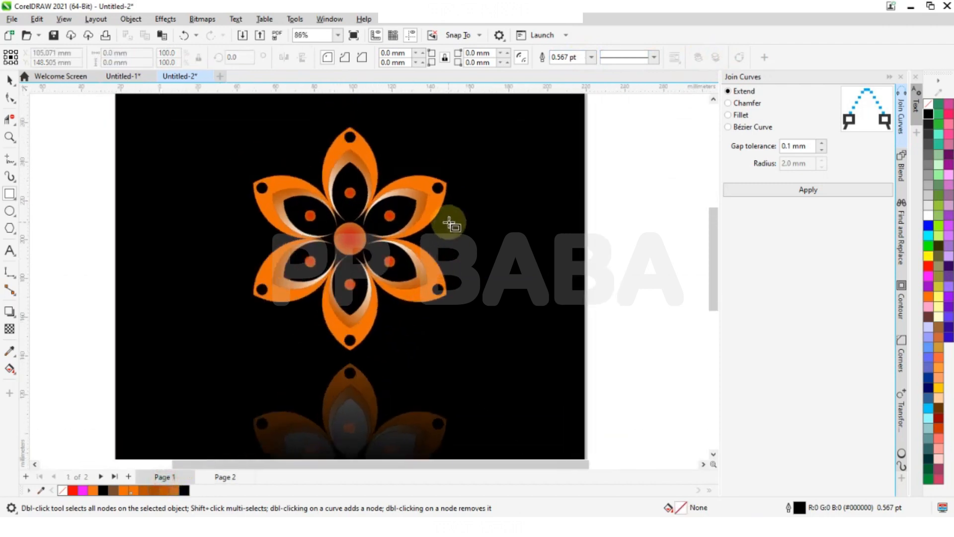
{"action": "left_click", "coordinate": [222, 477]}
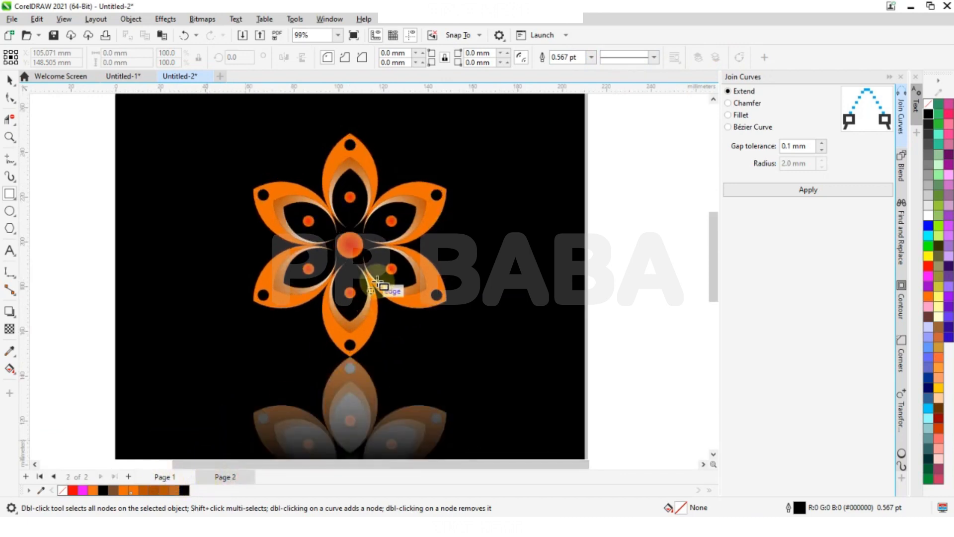
{"action": "scroll", "coordinate": [379, 282], "scroll_direction": "down", "scroll_amount": 5}
{"action": "scroll", "coordinate": [388, 331], "scroll_direction": "up", "scroll_amount": 2}
{"action": "left_click", "coordinate": [131, 287]}
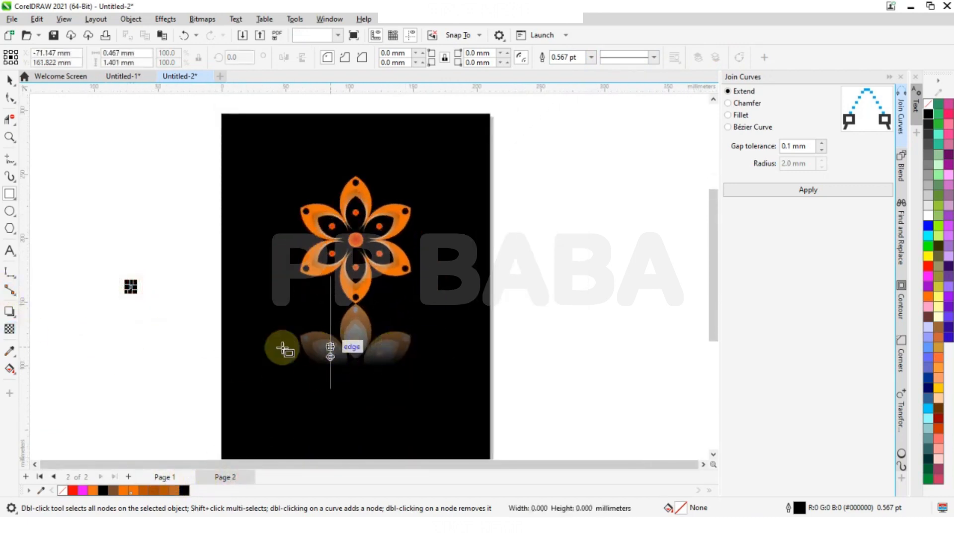
{"action": "left_click", "coordinate": [66, 188]}
{"action": "left_click_drag", "start_coordinate": [147, 238], "coordinate": [146, 229]}
{"action": "key", "text": "Delete"}
- Adjust the reflection's fountain transparency so it runs from the upper flower's centre down to near the reflection's centre
{"action": "left_click", "coordinate": [368, 332]}
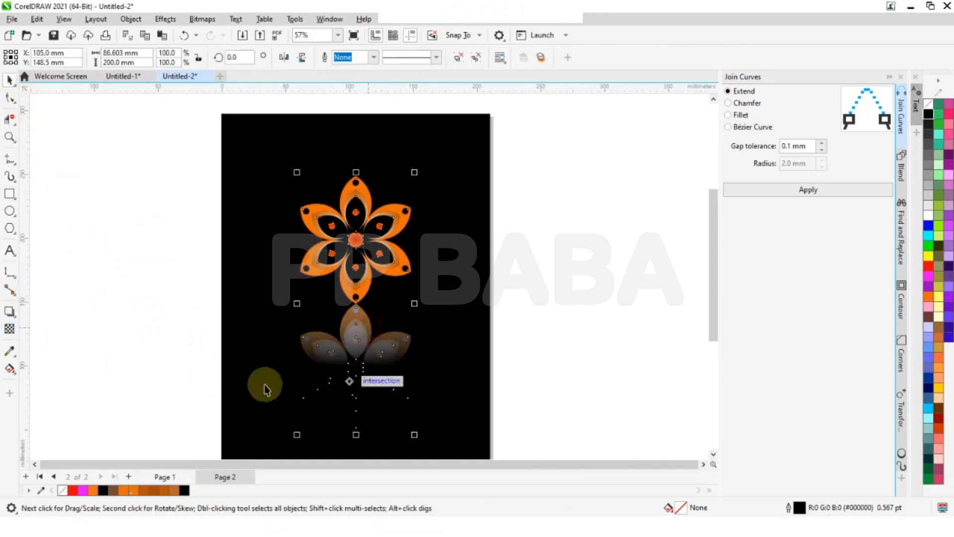
{"action": "left_click", "coordinate": [367, 329], "text": "ctrl"}
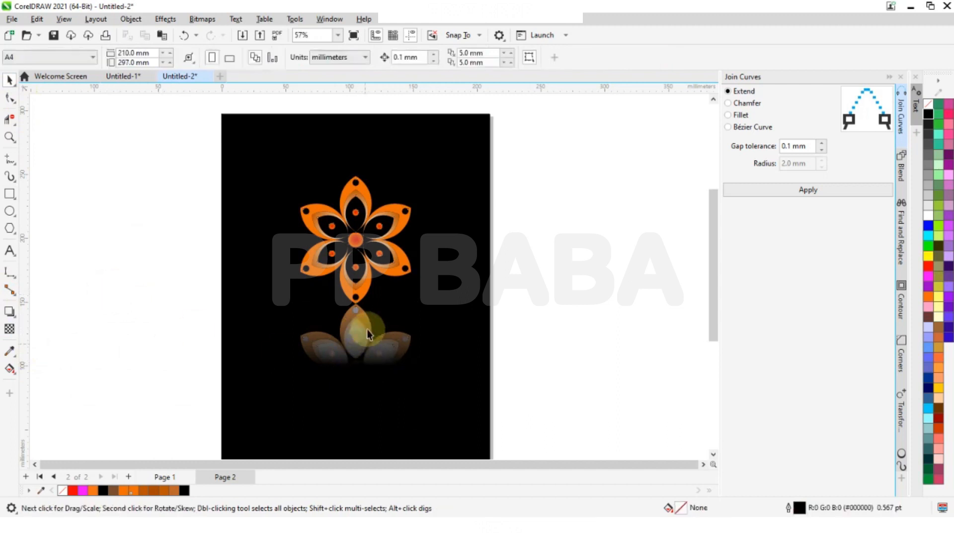
{"action": "left_click", "coordinate": [9, 330]}
{"action": "left_click_drag", "start_coordinate": [356, 368], "coordinate": [358, 264]}
{"action": "scroll", "coordinate": [356, 336], "scroll_direction": "up", "scroll_amount": 1}
{"action": "left_click_drag", "start_coordinate": [358, 243], "coordinate": [358, 194]}
{"action": "left_click_drag", "start_coordinate": [358, 388], "coordinate": [357, 342]}
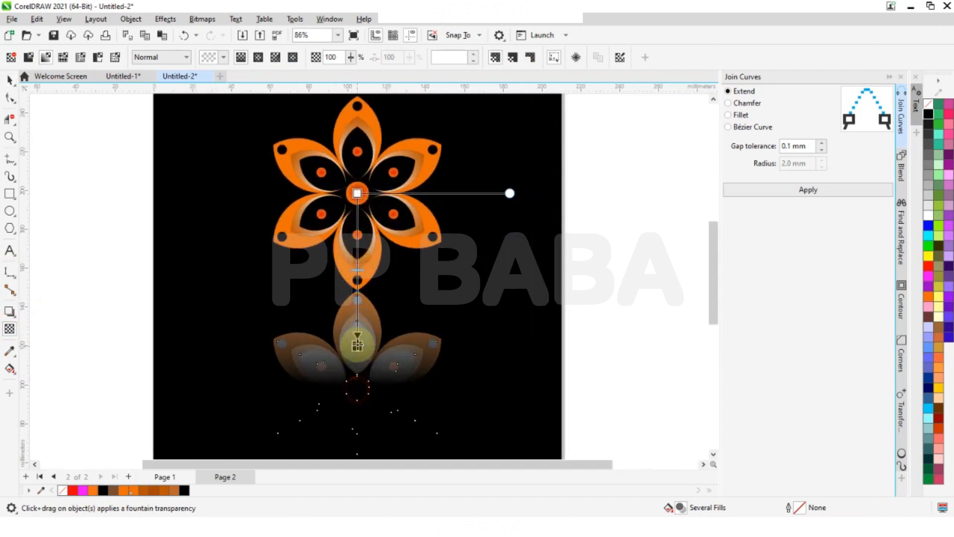
{"action": "scroll", "coordinate": [361, 346], "scroll_direction": "down", "scroll_amount": 2}
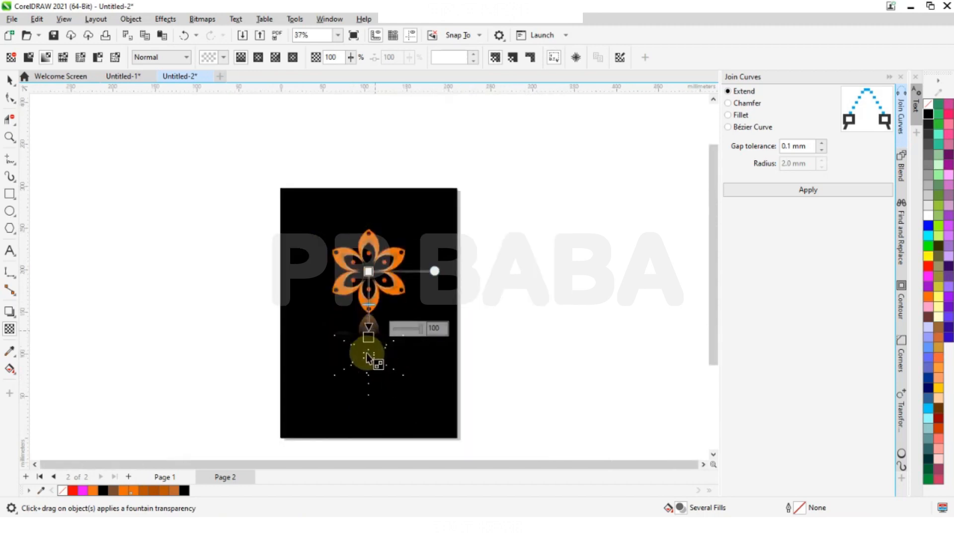
{"action": "left_click_drag", "start_coordinate": [372, 351], "coordinate": [368, 350]}
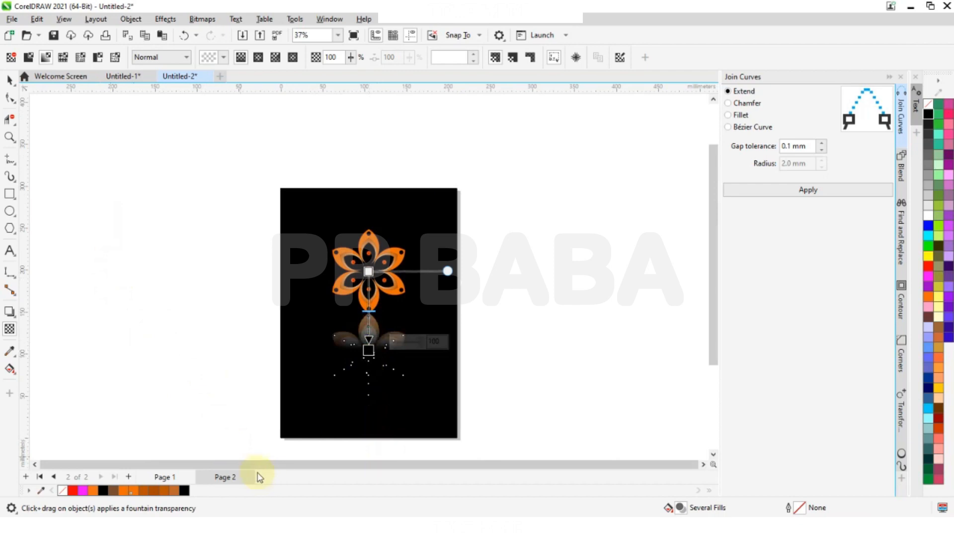
- Examine how the reflection fades below the flower on Page 1, and check the joint between flower and reflection on Page 2
{"action": "left_click", "coordinate": [161, 477]}
{"action": "scroll", "coordinate": [359, 321], "scroll_direction": "up", "scroll_amount": 4}
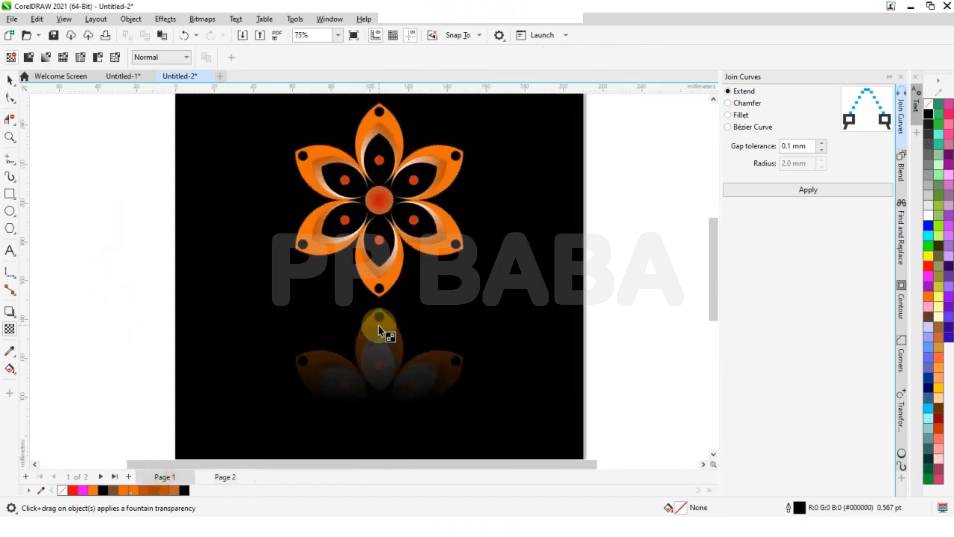
{"action": "scroll", "coordinate": [381, 326], "scroll_direction": "down", "scroll_amount": 2}
{"action": "scroll", "coordinate": [380, 328], "scroll_direction": "up", "scroll_amount": 3}
{"action": "scroll", "coordinate": [379, 348], "scroll_direction": "down", "scroll_amount": 3}
{"action": "scroll", "coordinate": [379, 350], "scroll_direction": "up", "scroll_amount": 3}
{"action": "scroll", "coordinate": [347, 345], "scroll_direction": "down", "scroll_amount": 2}
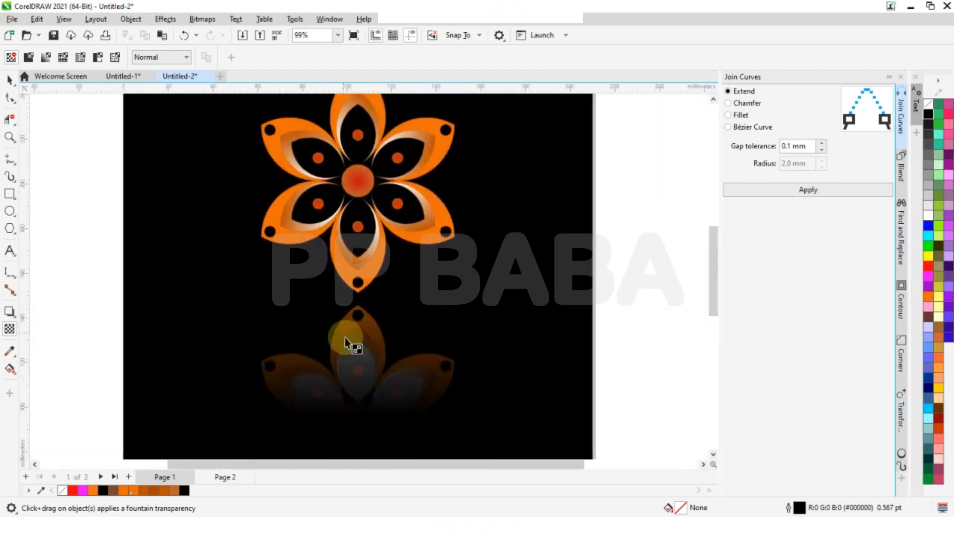
{"action": "scroll", "coordinate": [360, 329], "scroll_direction": "up", "scroll_amount": 2}
{"action": "scroll", "coordinate": [360, 329], "scroll_direction": "down", "scroll_amount": 3}
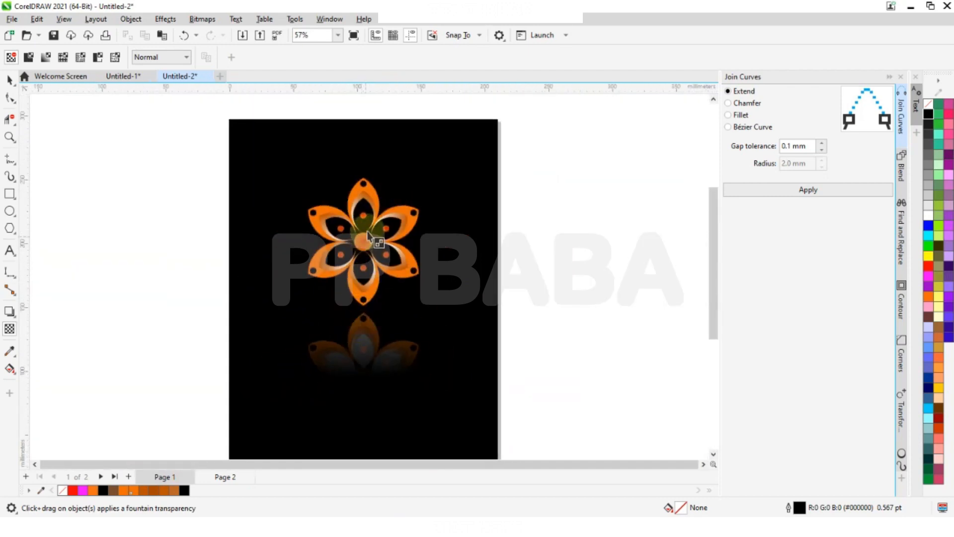
{"action": "scroll", "coordinate": [368, 242], "scroll_direction": "up", "scroll_amount": 2}
{"action": "left_click", "coordinate": [225, 478]}
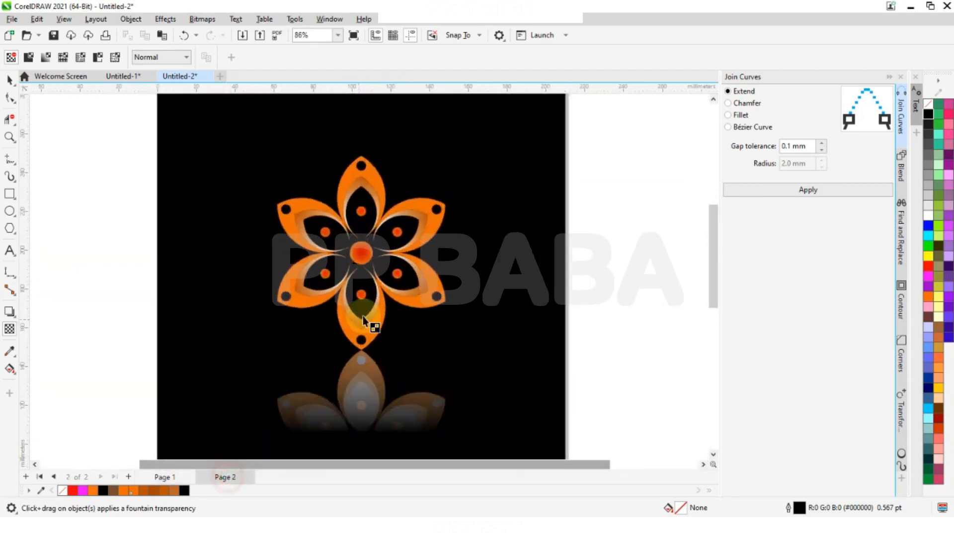
{"action": "scroll", "coordinate": [360, 371], "scroll_direction": "up", "scroll_amount": 1}
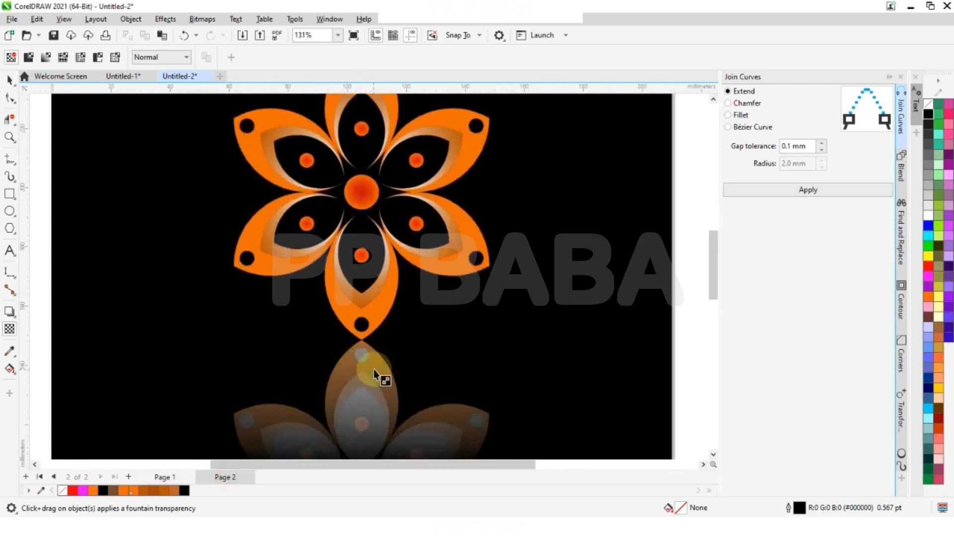
- Try starting the reflection's transparency near the petal joint, stretching it to the lowest petal tip, and setting its end transparency to 0
{"action": "left_click", "coordinate": [373, 375]}
{"action": "scroll", "coordinate": [358, 252], "scroll_direction": "down", "scroll_amount": 2}
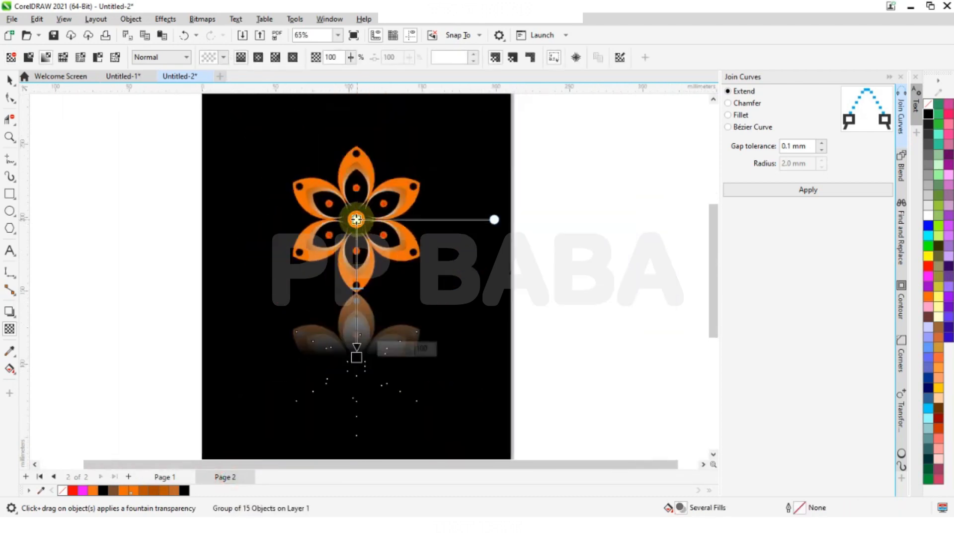
{"action": "left_click_drag", "start_coordinate": [357, 219], "coordinate": [356, 277]}
{"action": "left_click_drag", "start_coordinate": [357, 358], "coordinate": [357, 441]}
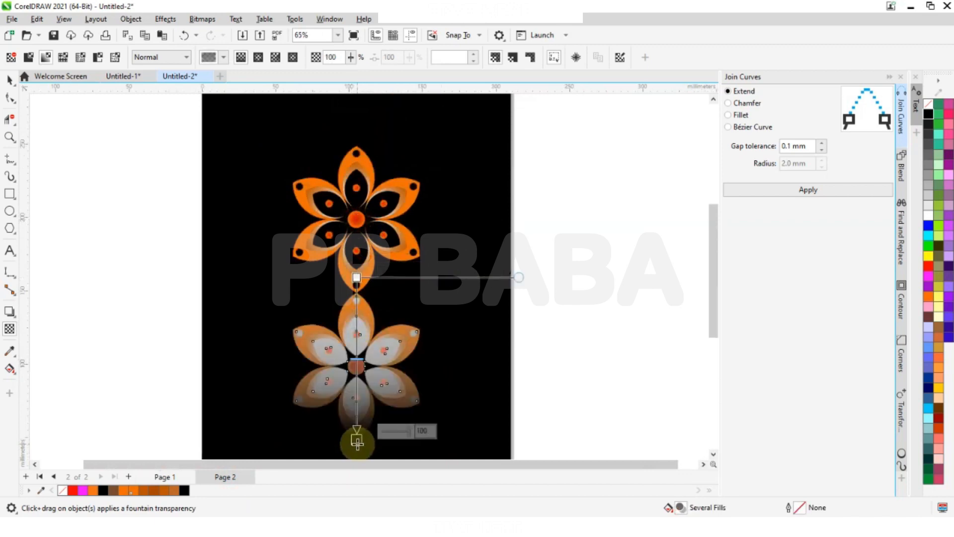
{"action": "left_click", "coordinate": [408, 430]}
{"action": "left_click_drag", "start_coordinate": [408, 430], "coordinate": [359, 333]}
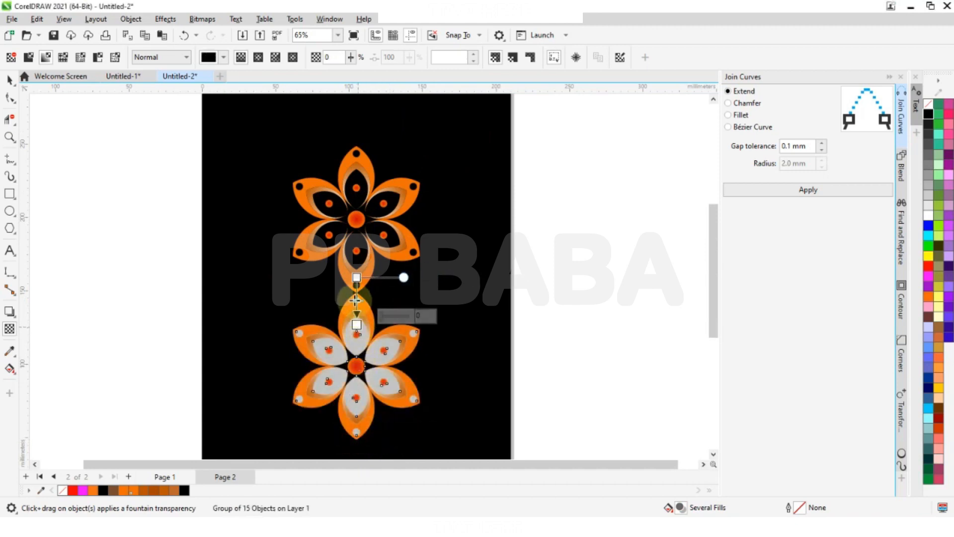
{"action": "scroll", "coordinate": [355, 298], "scroll_direction": "up", "scroll_amount": 2}
- Run the reflection's transparency from the upper flower's centre to just above the reflection's centre, with the end transparency at 100
{"action": "left_click_drag", "start_coordinate": [362, 223], "coordinate": [360, 163]}
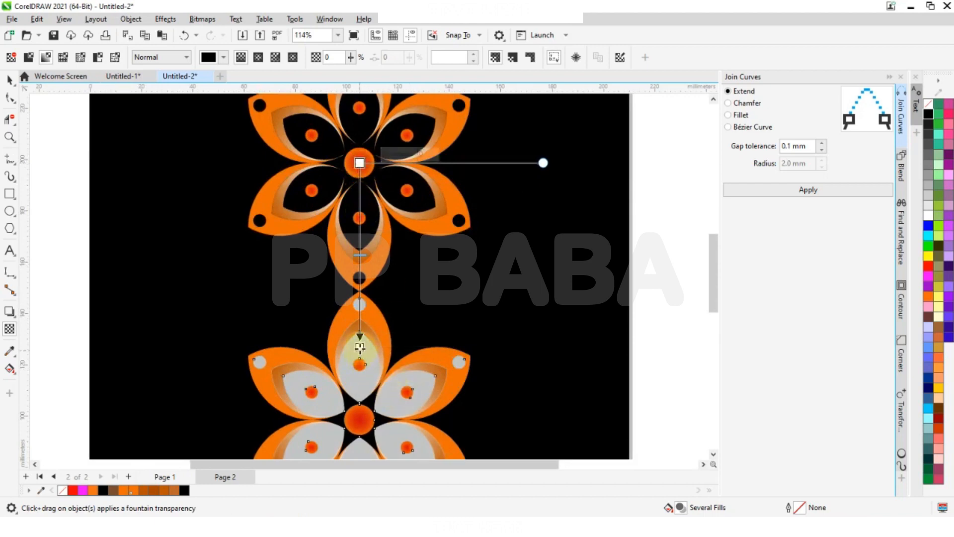
{"action": "left_click", "coordinate": [359, 347]}
{"action": "left_click_drag", "start_coordinate": [384, 338], "coordinate": [366, 383]}
{"action": "scroll", "coordinate": [366, 383], "scroll_direction": "down", "scroll_amount": 1}
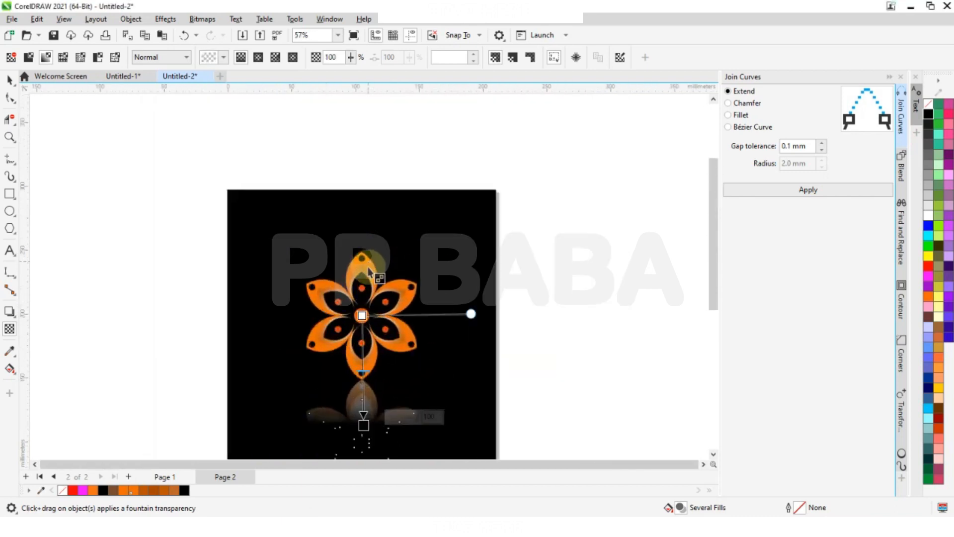
{"action": "left_click", "coordinate": [11, 81]}
{"action": "left_click", "coordinate": [63, 164]}
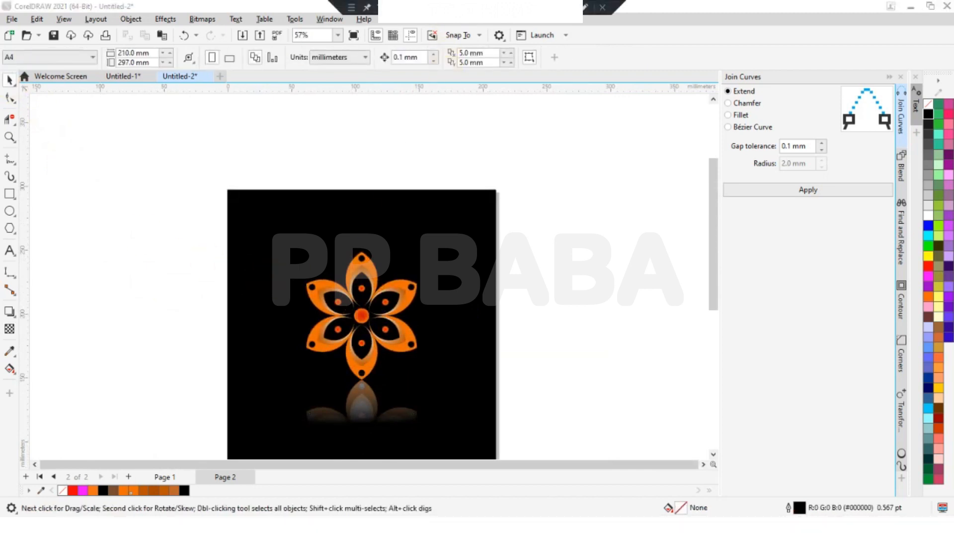
- Start an artistic text object in the empty area beside the black page
{"action": "left_click", "coordinate": [11, 251]}
{"action": "left_click", "coordinate": [575, 302]}
{"action": "scroll", "coordinate": [457, 277], "scroll_direction": "down", "scroll_amount": 1}
{"action": "scroll", "coordinate": [263, 217], "scroll_direction": "up", "scroll_amount": 2}
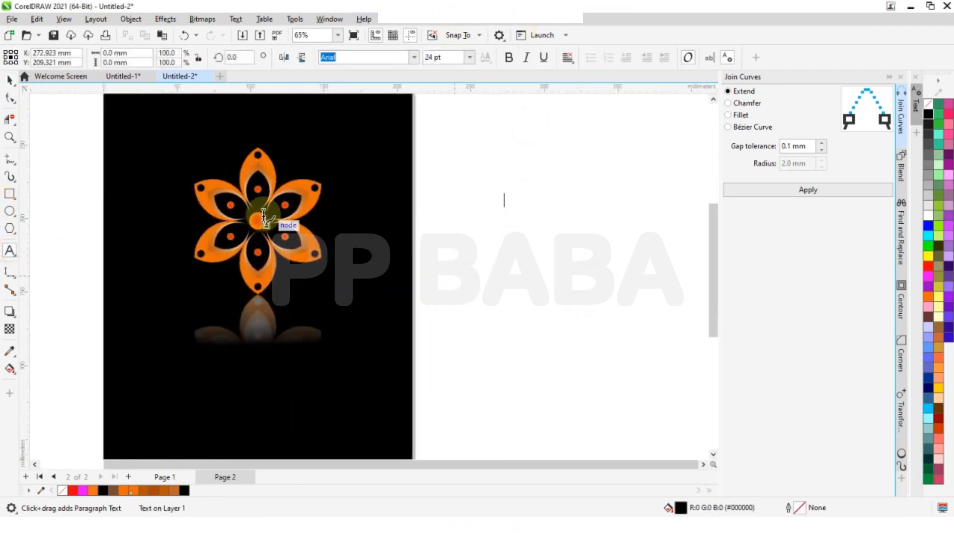